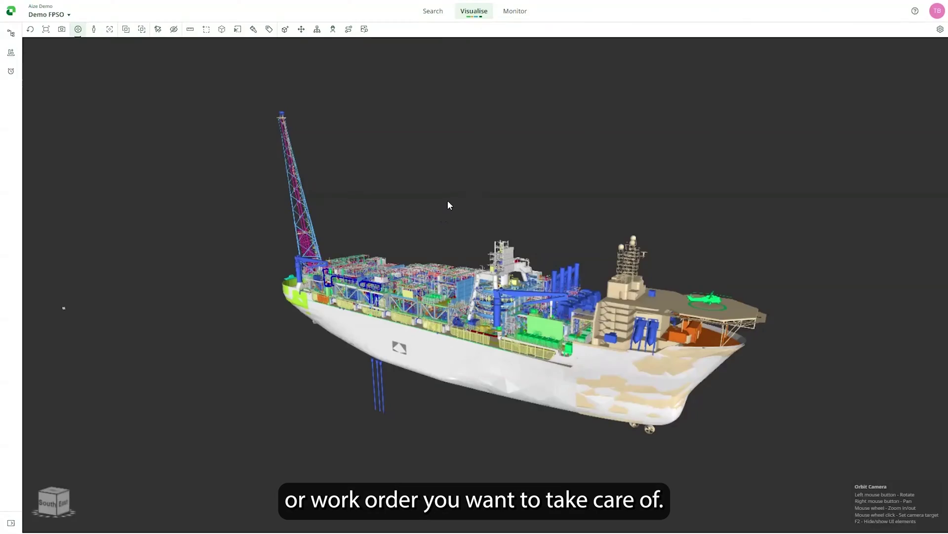
Step: Filter the work orders dashboard to Safety critical = True and break open orders down by Overdue
{"action": "left_click", "coordinate": [521, 17]}
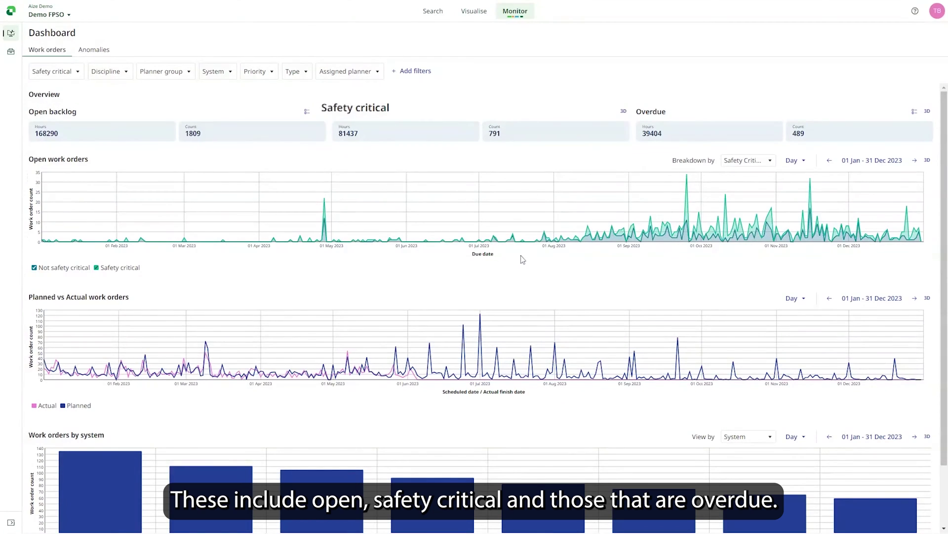
{"action": "left_click", "coordinate": [51, 71]}
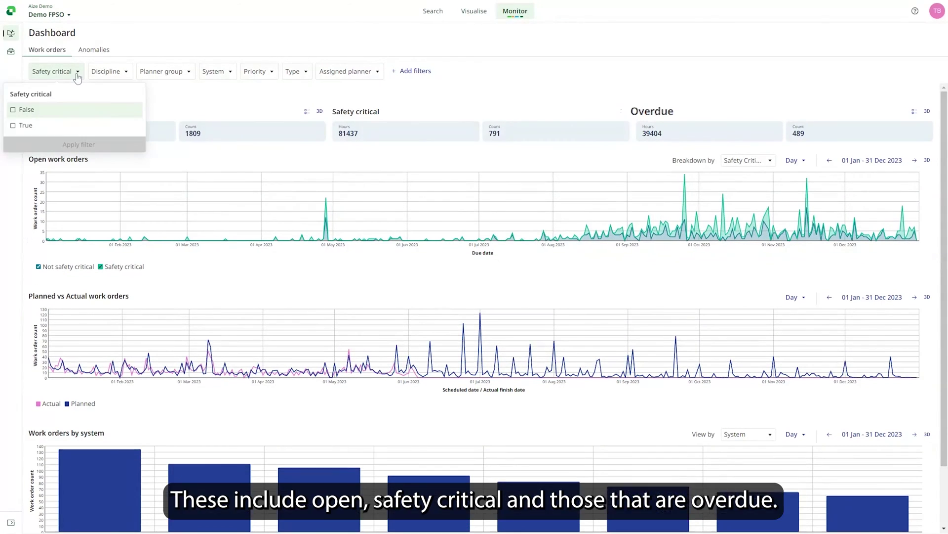
{"action": "left_click", "coordinate": [53, 127]}
{"action": "left_click", "coordinate": [79, 144]}
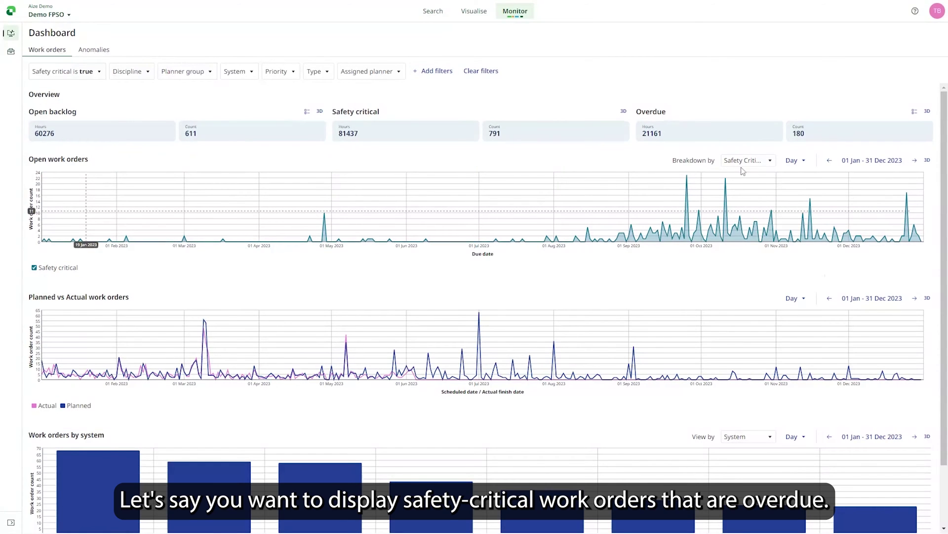
{"action": "left_click", "coordinate": [746, 163]}
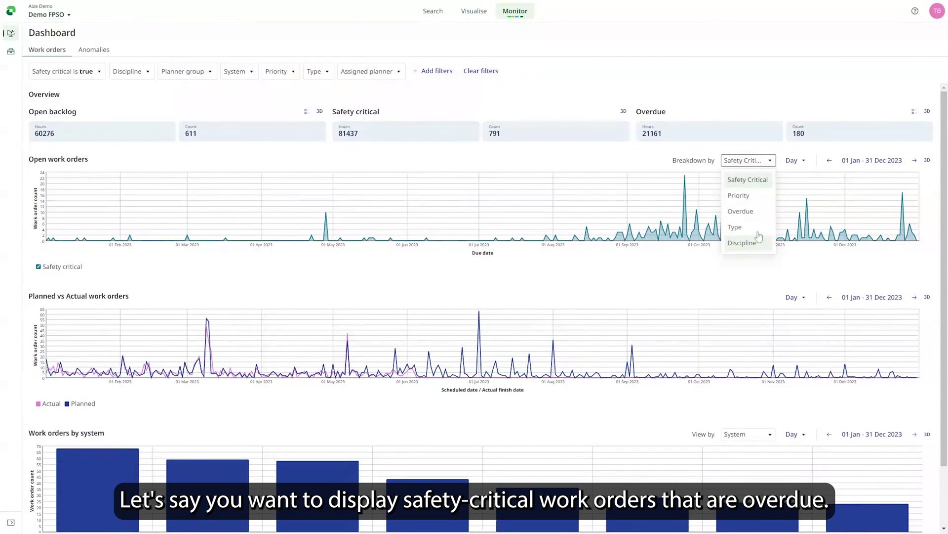
{"action": "left_click", "coordinate": [748, 212]}
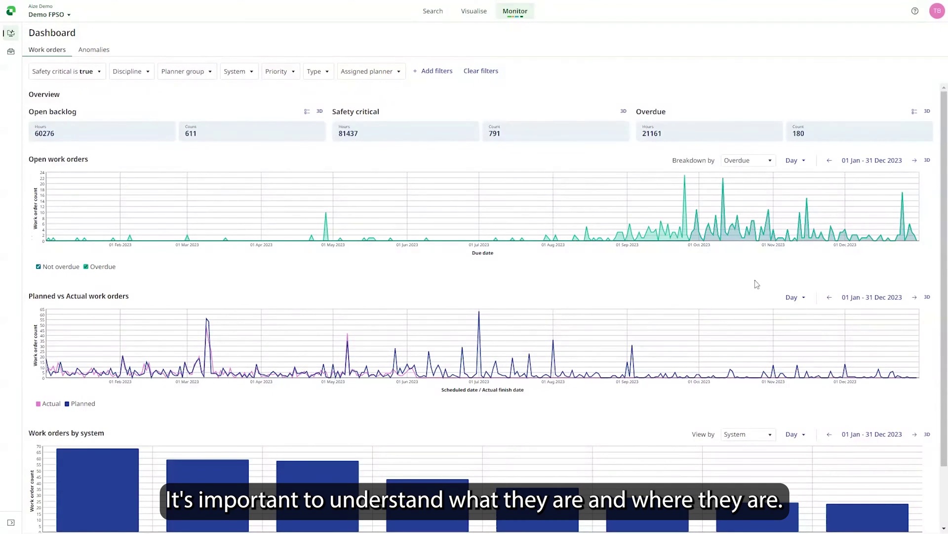
Step: Show open work orders on the 3D model, zoom in, and select separator 20-VA-002
{"action": "left_click", "coordinate": [928, 160]}
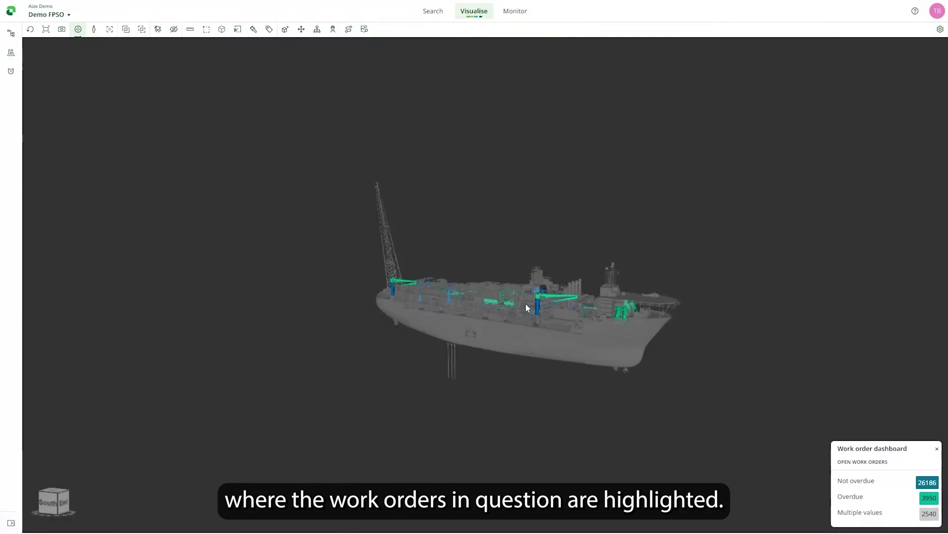
{"action": "scroll", "coordinate": [500, 301], "scroll_direction": "up", "scroll_amount": 3}
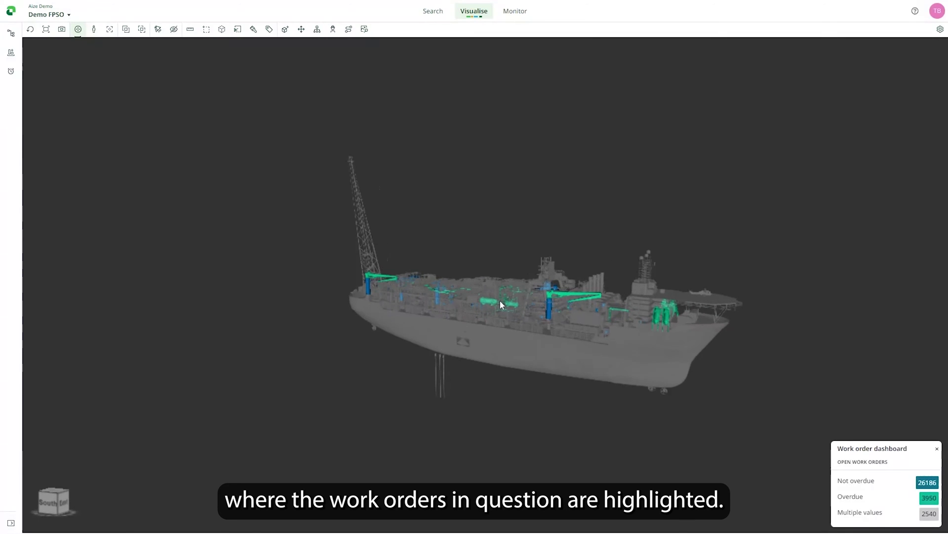
{"action": "scroll", "coordinate": [499, 299], "scroll_direction": "up", "scroll_amount": 5}
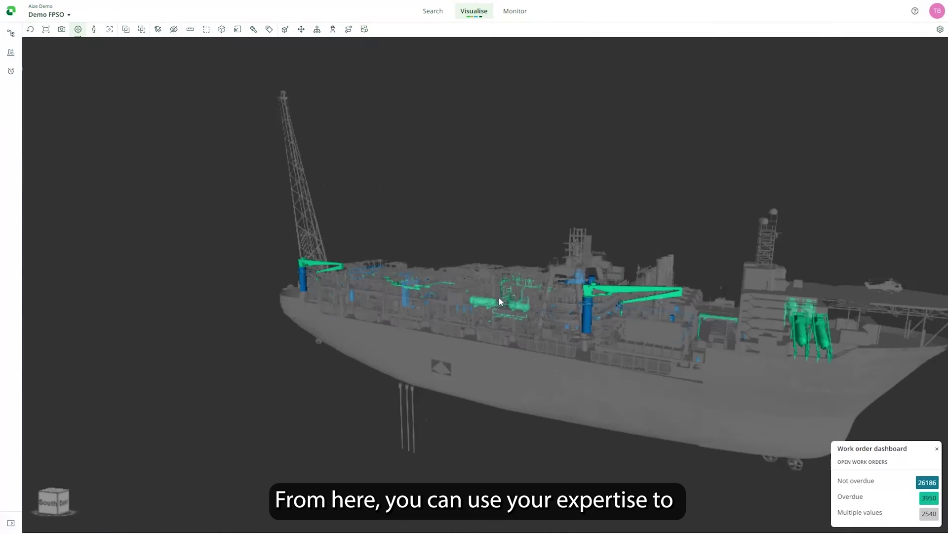
{"action": "scroll", "coordinate": [499, 300], "scroll_direction": "up", "scroll_amount": 1}
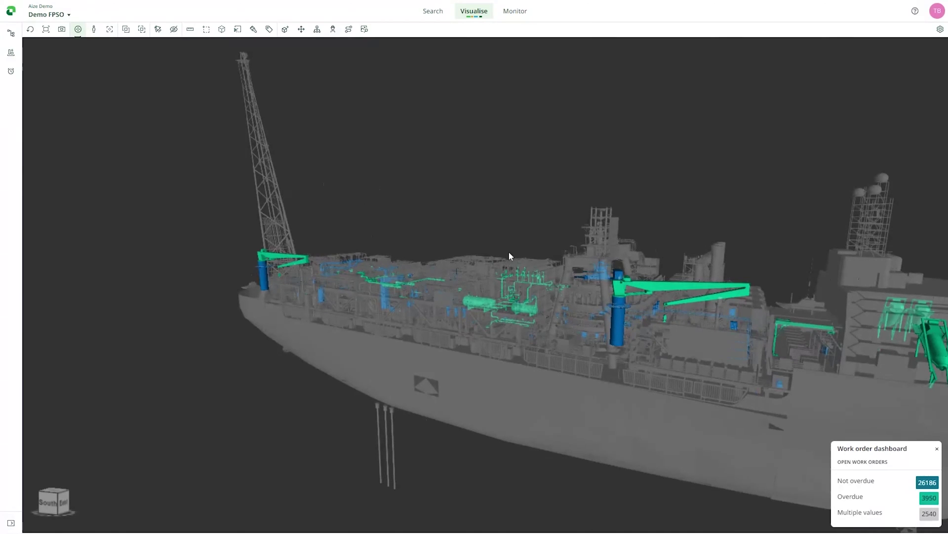
{"action": "scroll", "coordinate": [485, 298], "scroll_direction": "up", "scroll_amount": 4}
{"action": "scroll", "coordinate": [485, 298], "scroll_direction": "up", "scroll_amount": 2}
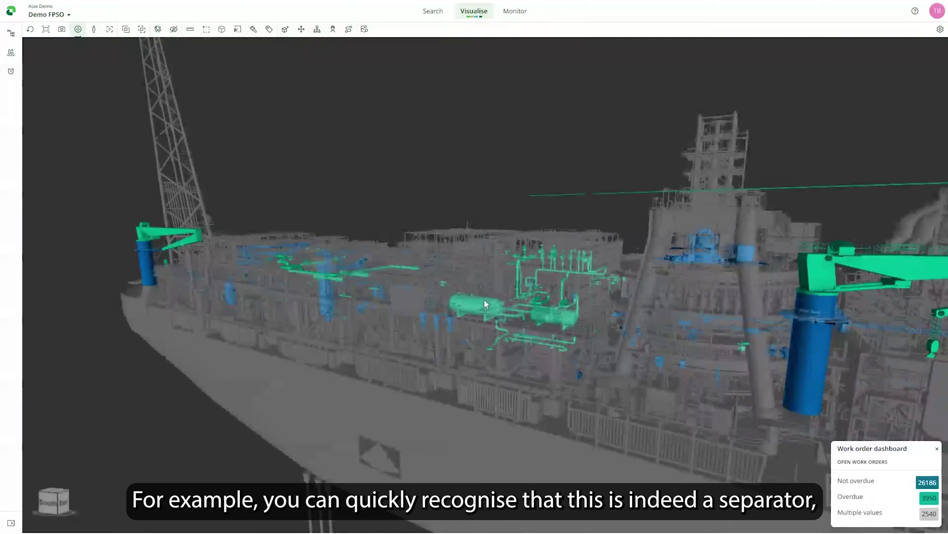
{"action": "left_click", "coordinate": [485, 301]}
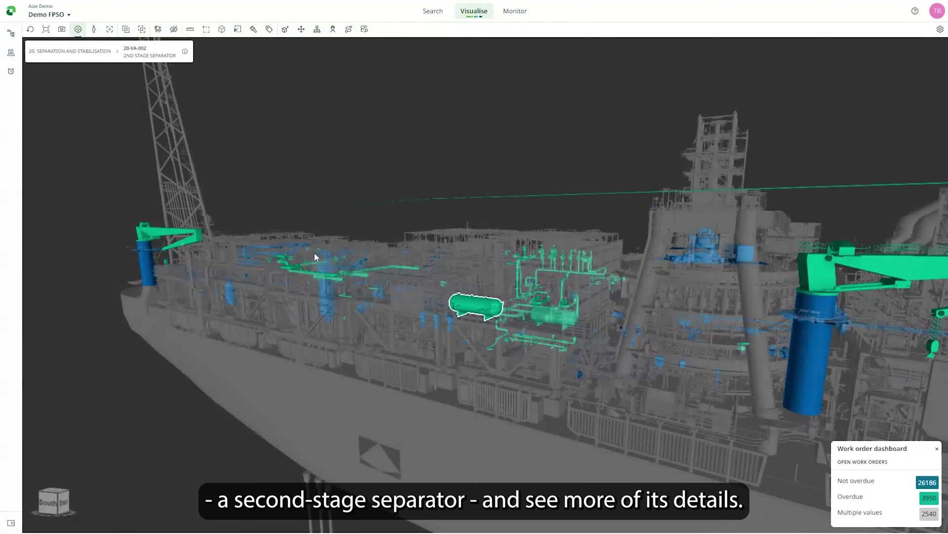
Step: Locate separator 20-VA-002 in 3D and list its one overdue 30-hour work order, due 17 May 2023
{"action": "left_click", "coordinate": [186, 52]}
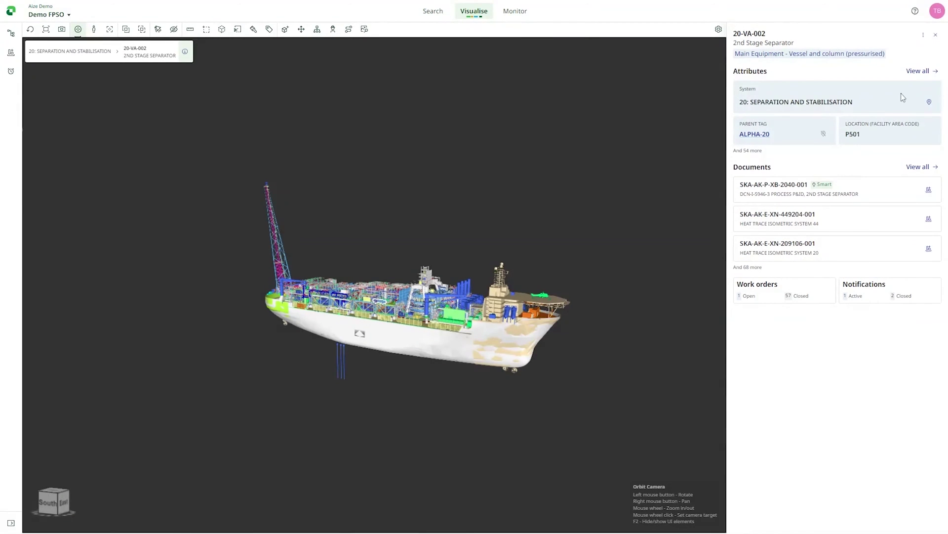
{"action": "left_click", "coordinate": [923, 34]}
{"action": "left_click", "coordinate": [895, 53]}
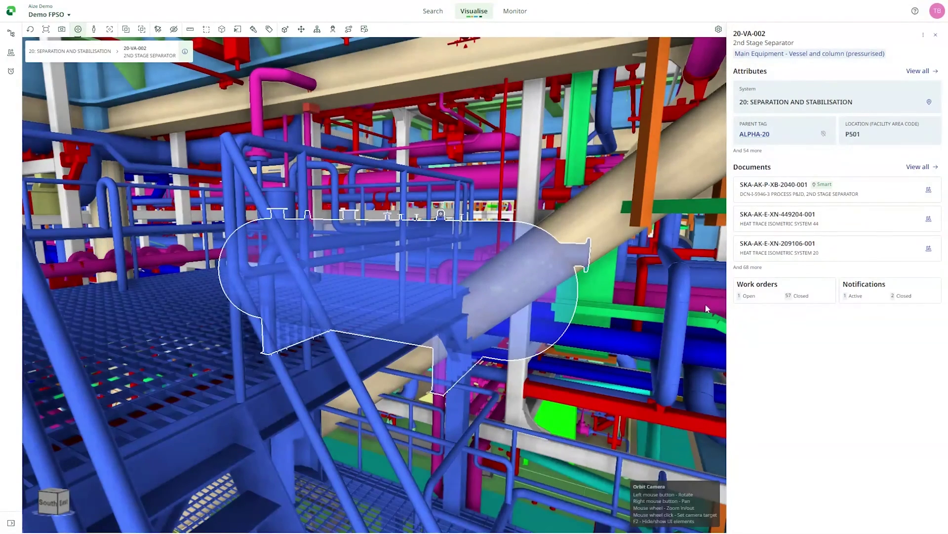
{"action": "left_click", "coordinate": [770, 296]}
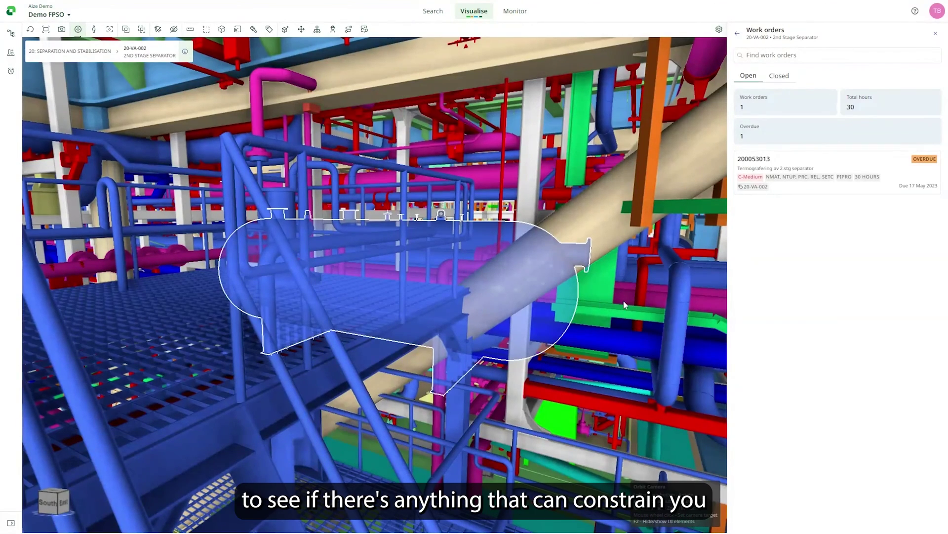
{"action": "left_click_drag", "start_coordinate": [623, 304], "coordinate": [617, 311]}
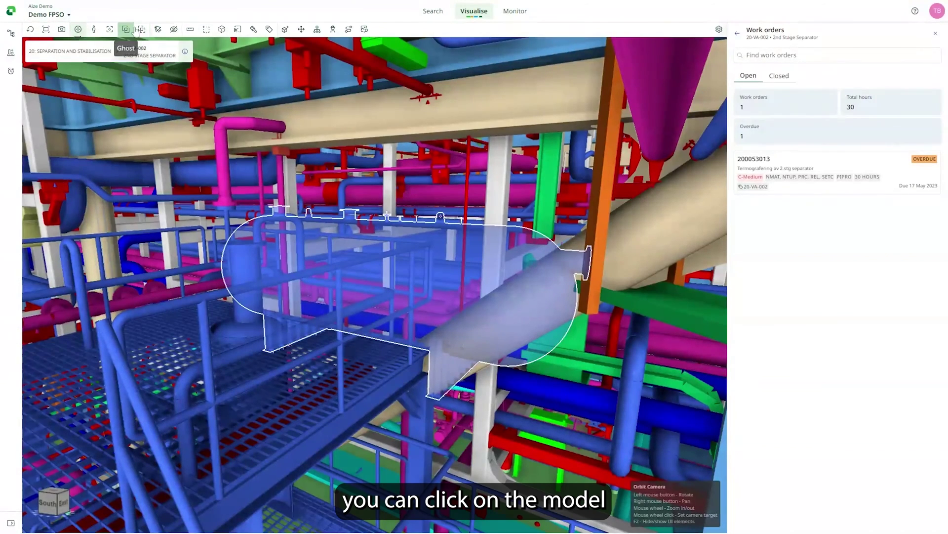
Step: Fit a clipping box to the separator, then extend its left and right sides outward
{"action": "left_click", "coordinate": [222, 31]}
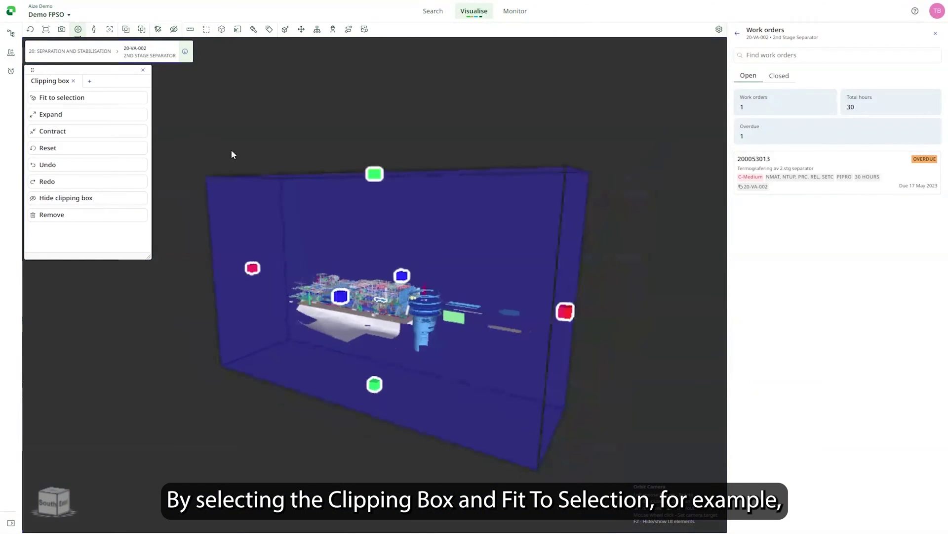
{"action": "left_click", "coordinate": [83, 98]}
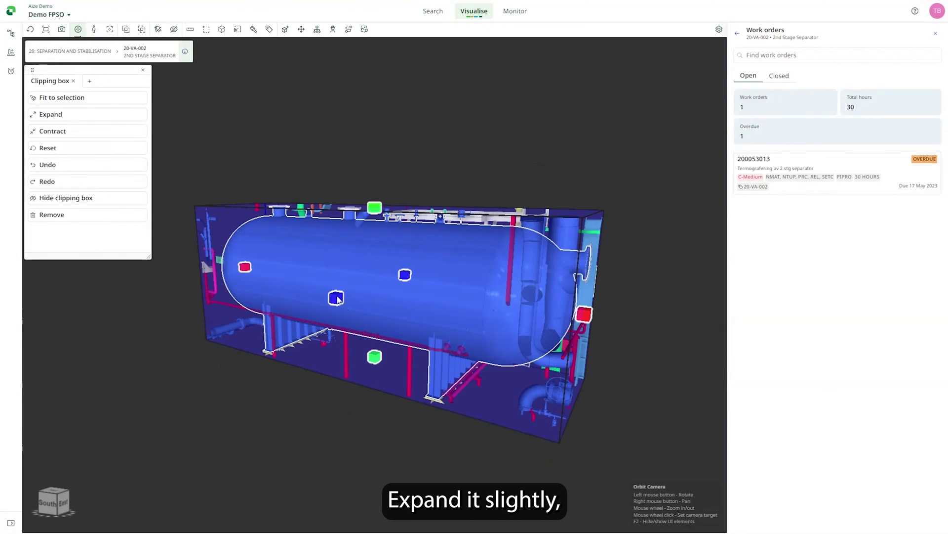
{"action": "left_click_drag", "start_coordinate": [337, 298], "coordinate": [305, 309]}
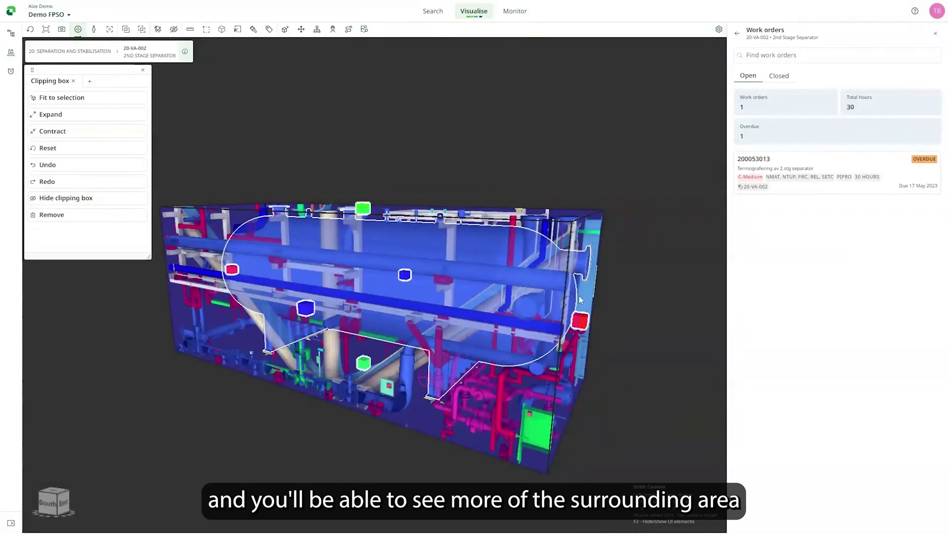
{"action": "left_click_drag", "start_coordinate": [607, 318], "coordinate": [224, 313]}
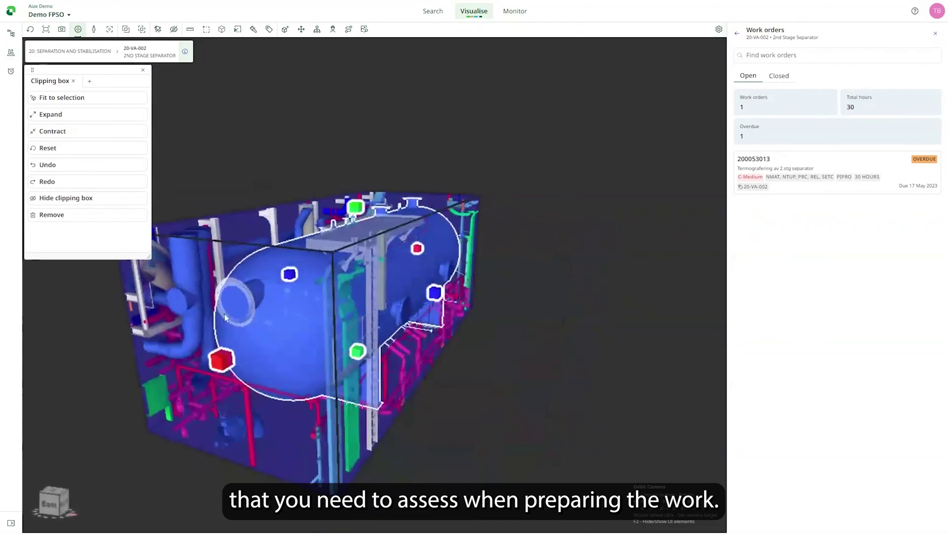
{"action": "left_click_drag", "start_coordinate": [437, 294], "coordinate": [370, 417]}
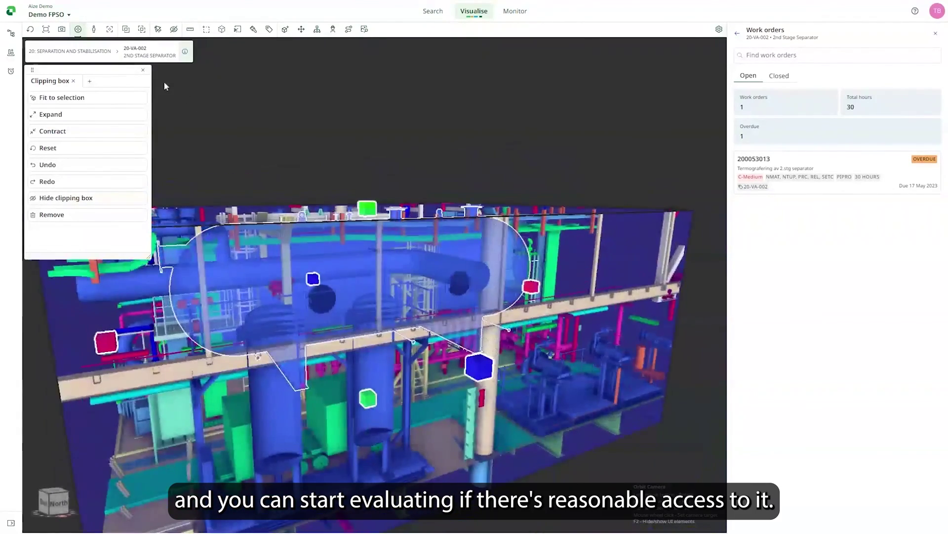
Step: Place a Worker figure below the separator and orbit around it
{"action": "left_click", "coordinate": [143, 72]}
{"action": "left_click_drag", "start_coordinate": [306, 193], "coordinate": [370, 378]}
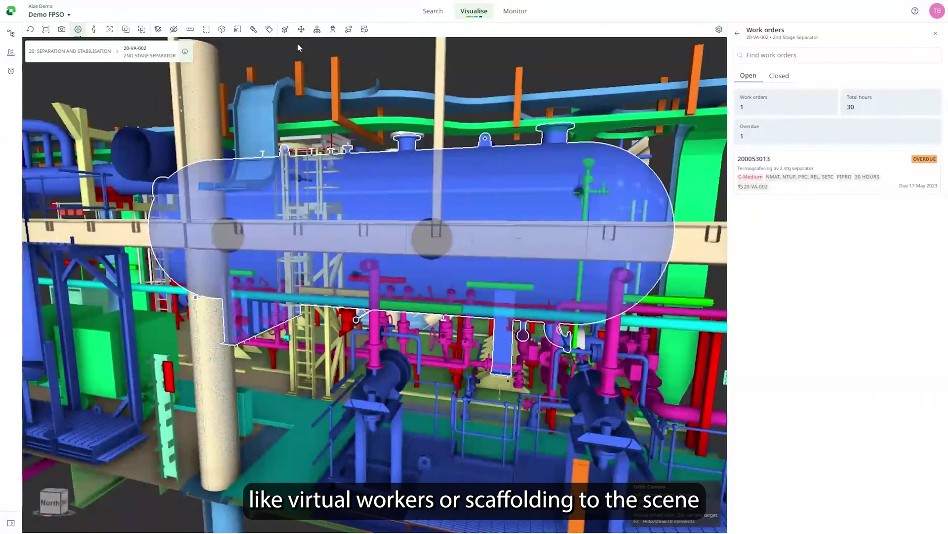
{"action": "left_click", "coordinate": [285, 30]}
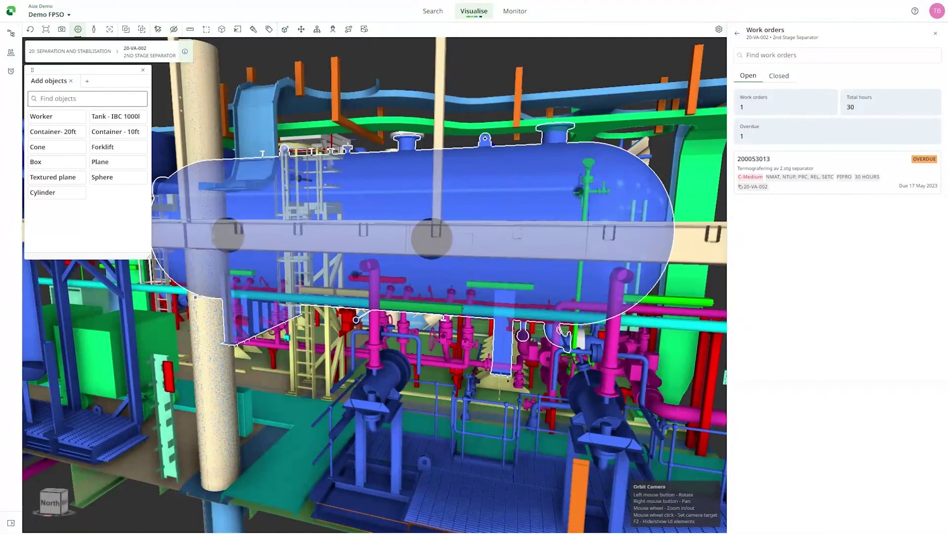
{"action": "left_click_drag", "start_coordinate": [187, 196], "coordinate": [314, 445]}
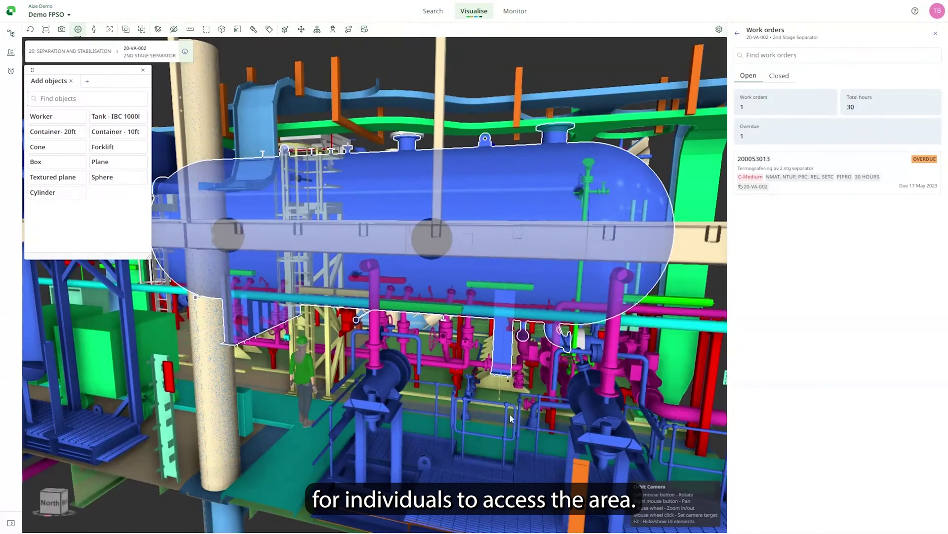
{"action": "left_click_drag", "start_coordinate": [511, 418], "coordinate": [390, 376]}
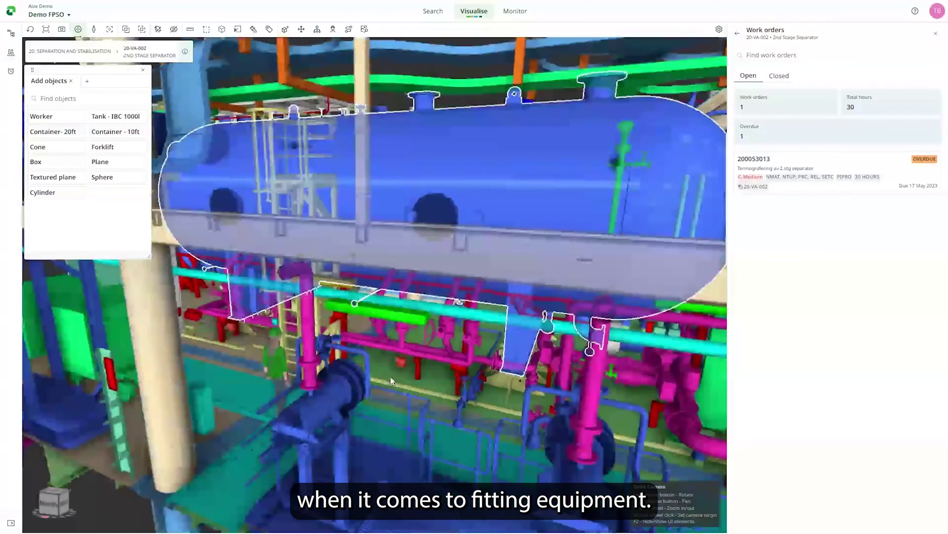
{"action": "left_click_drag", "start_coordinate": [358, 142], "coordinate": [404, 204]}
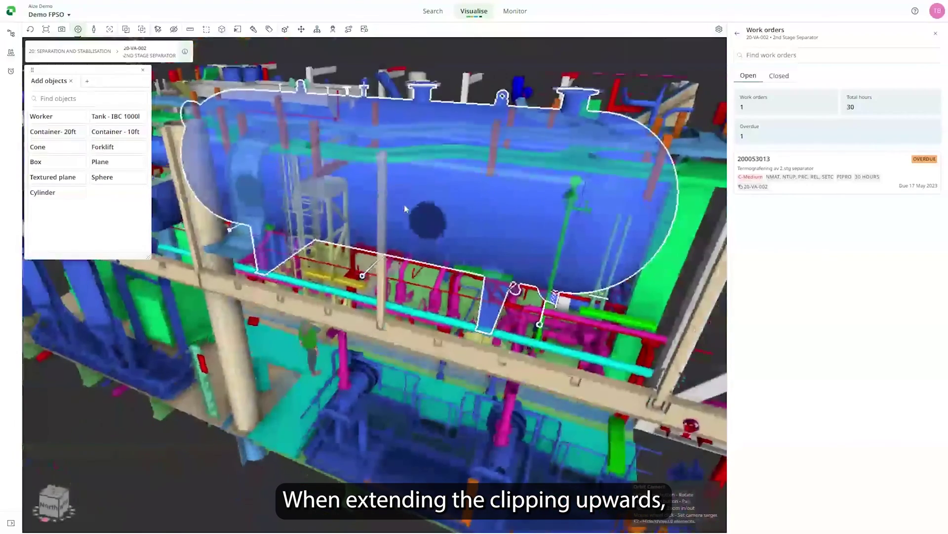
Step: Reopen the clipping box settings and zoom in on the area above the separator
{"action": "left_click", "coordinate": [222, 29]}
{"action": "left_click_drag", "start_coordinate": [339, 75], "coordinate": [360, 147]}
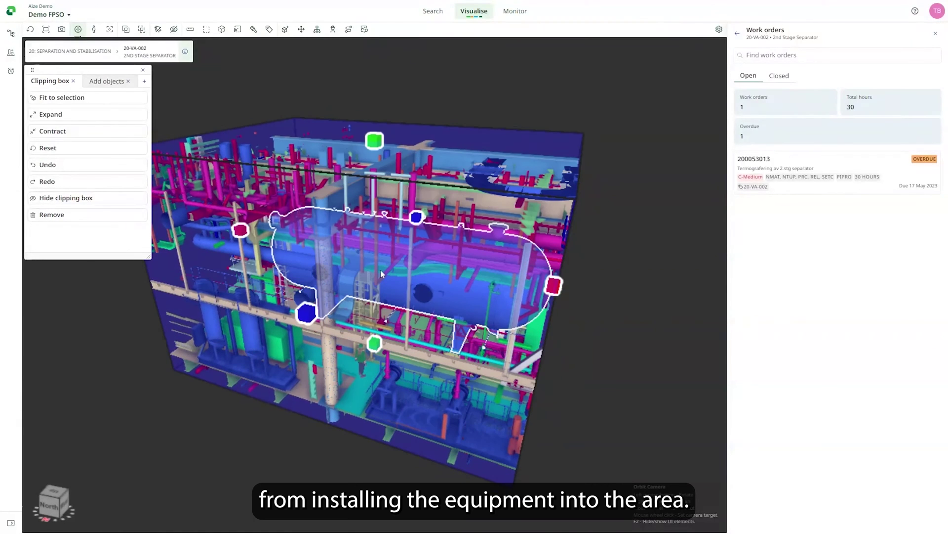
{"action": "scroll", "coordinate": [381, 264], "scroll_direction": "up", "scroll_amount": 5}
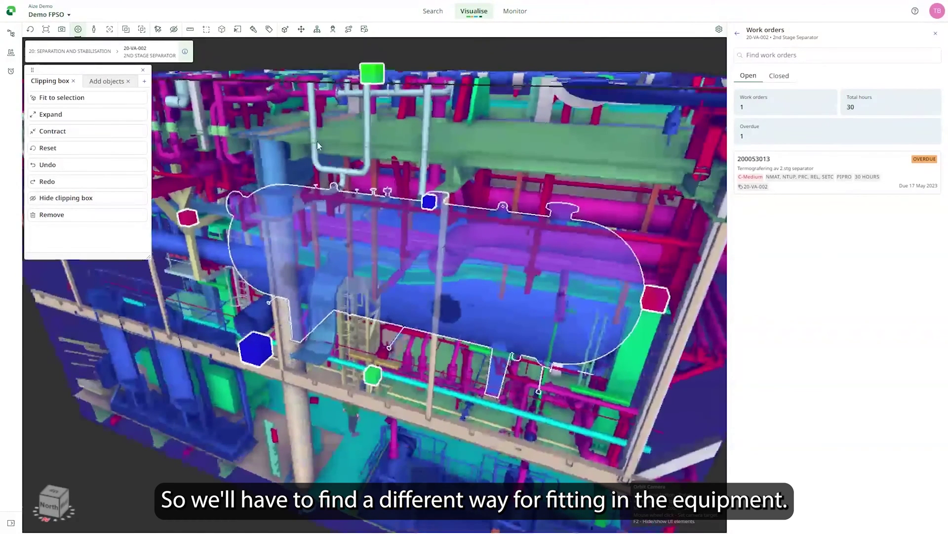
{"action": "scroll", "coordinate": [327, 366], "scroll_direction": "up", "scroll_amount": 5}
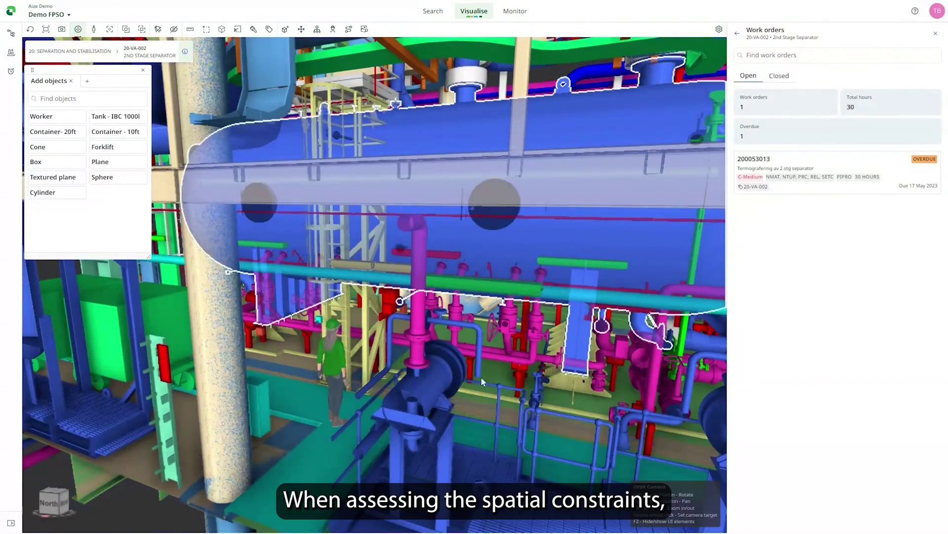
Step: Measure a 4.249 m point-to-point distance beside the separator
{"action": "left_click_drag", "start_coordinate": [481, 377], "coordinate": [406, 321]}
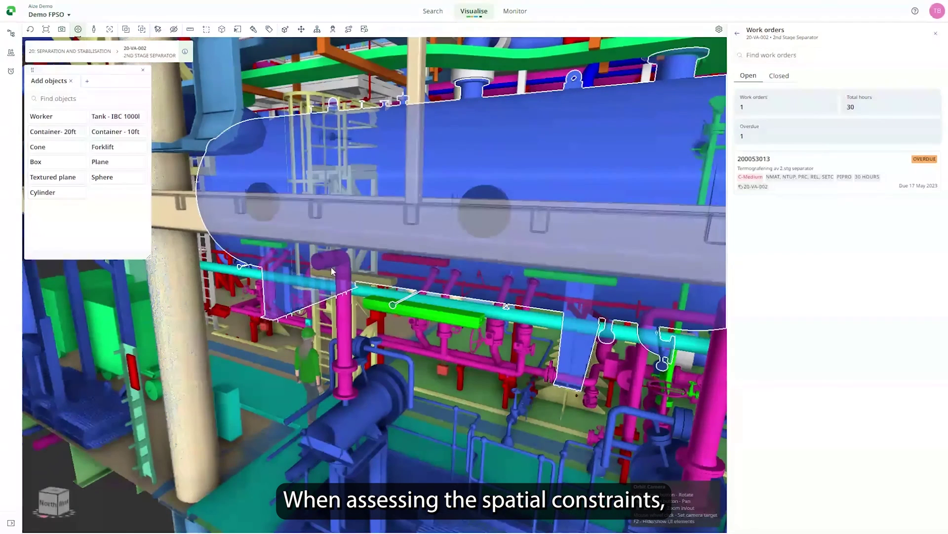
{"action": "left_click", "coordinate": [189, 30]}
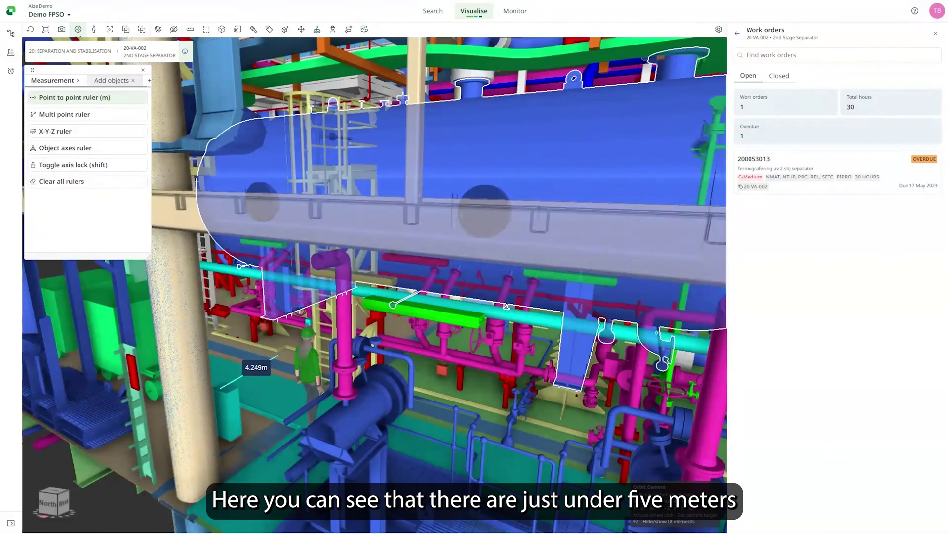
{"action": "left_click", "coordinate": [280, 404]}
{"action": "left_click_drag", "start_coordinate": [280, 404], "coordinate": [228, 390]}
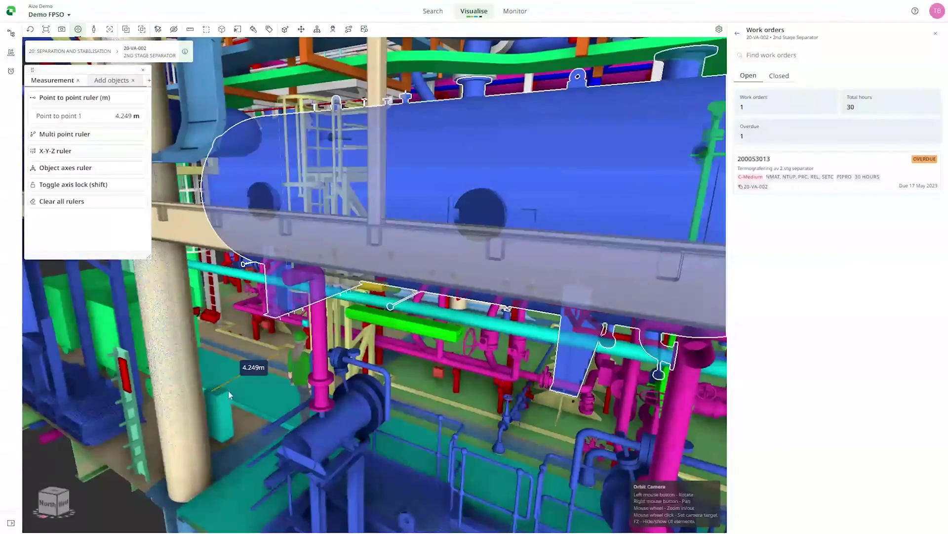
Step: Add an X-Y-Z ruler: 3.065 m north/south, 3.743 m up/down, 2.648 m east/west
{"action": "left_click_drag", "start_coordinate": [452, 420], "coordinate": [82, 134]}
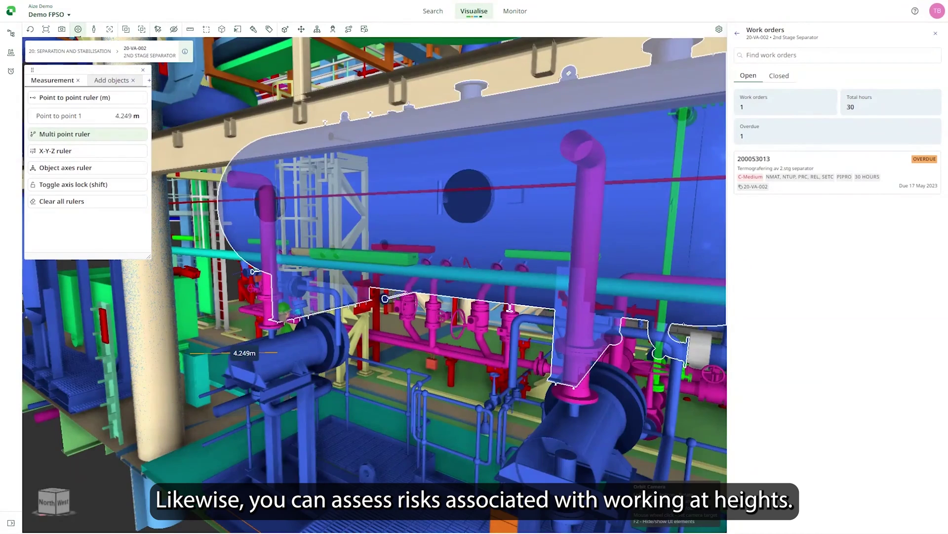
{"action": "left_click", "coordinate": [84, 151]}
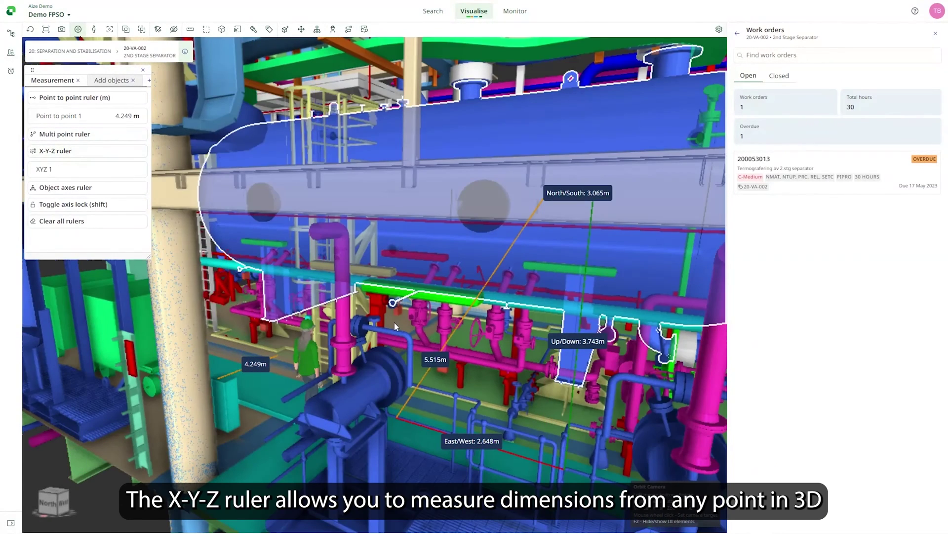
{"action": "left_click_drag", "start_coordinate": [394, 322], "coordinate": [425, 386]}
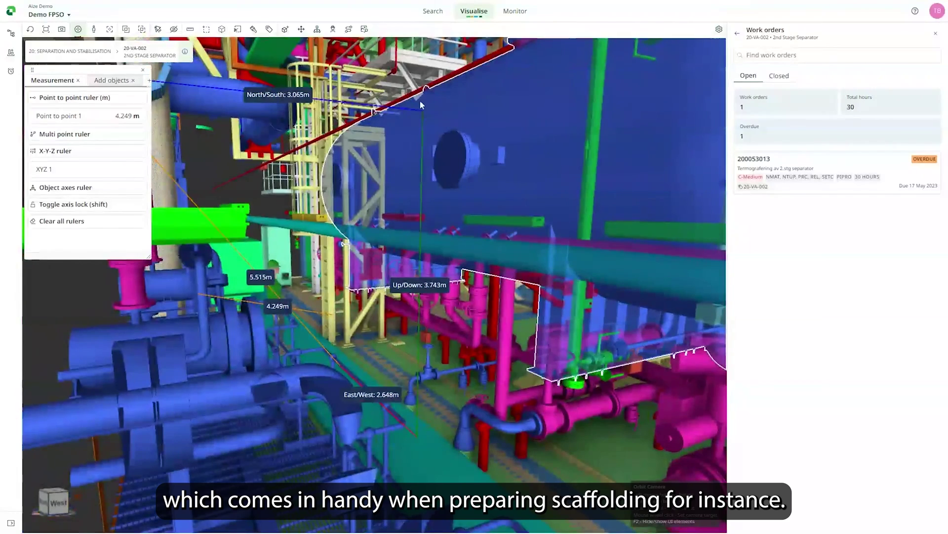
{"action": "left_click_drag", "start_coordinate": [430, 100], "coordinate": [423, 119]}
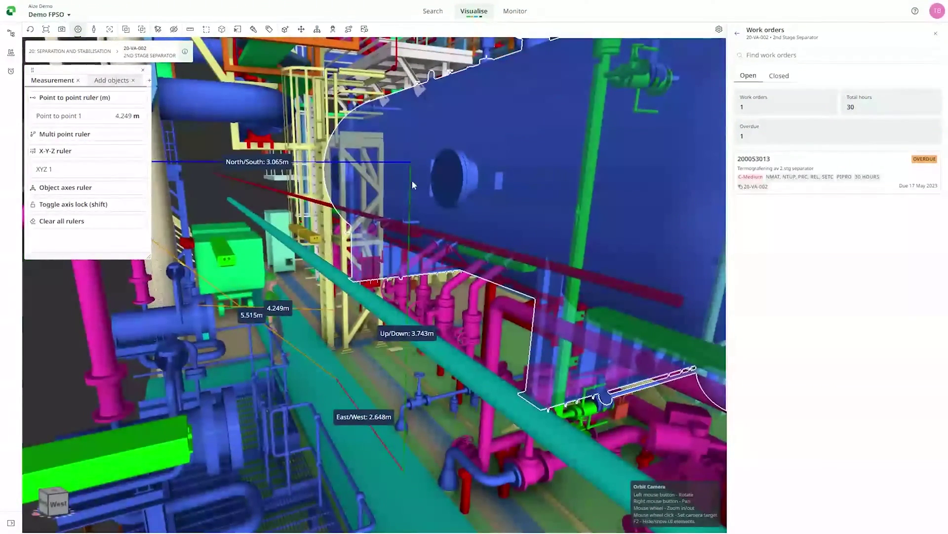
{"action": "left_click_drag", "start_coordinate": [397, 338], "coordinate": [515, 338]}
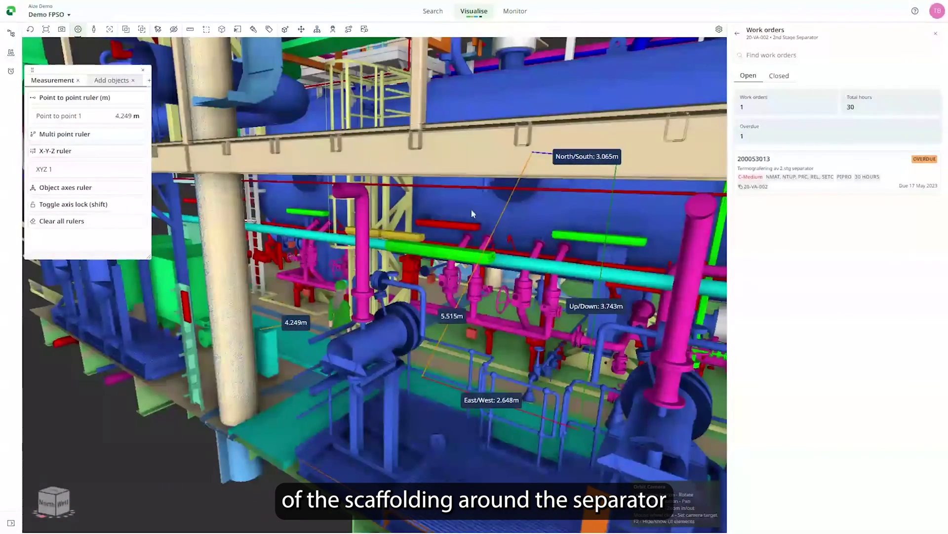
{"action": "left_click", "coordinate": [473, 212]}
Step: Add a scaffolding box around separator 20-VA-002 from its context menu
{"action": "right_click", "coordinate": [473, 213]}
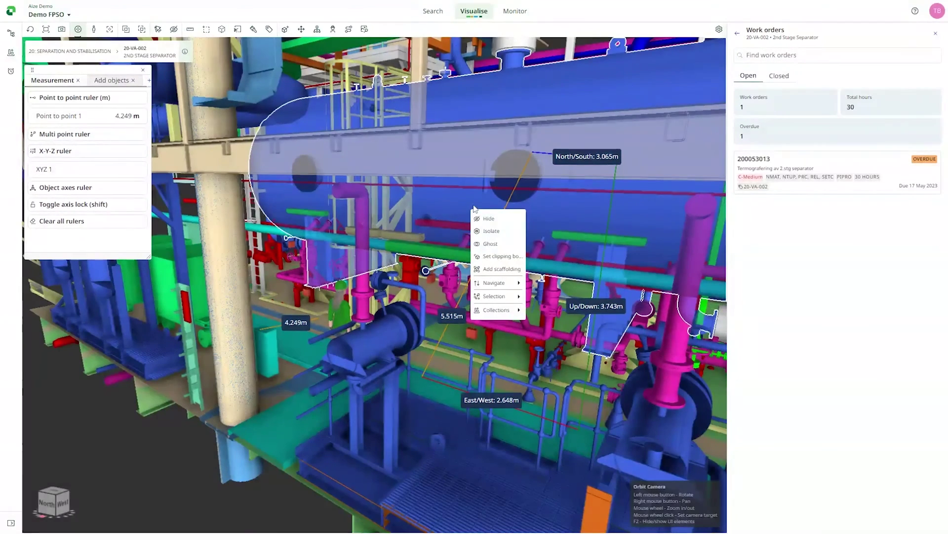
{"action": "left_click", "coordinate": [509, 270]}
{"action": "left_click_drag", "start_coordinate": [517, 359], "coordinate": [337, 353]}
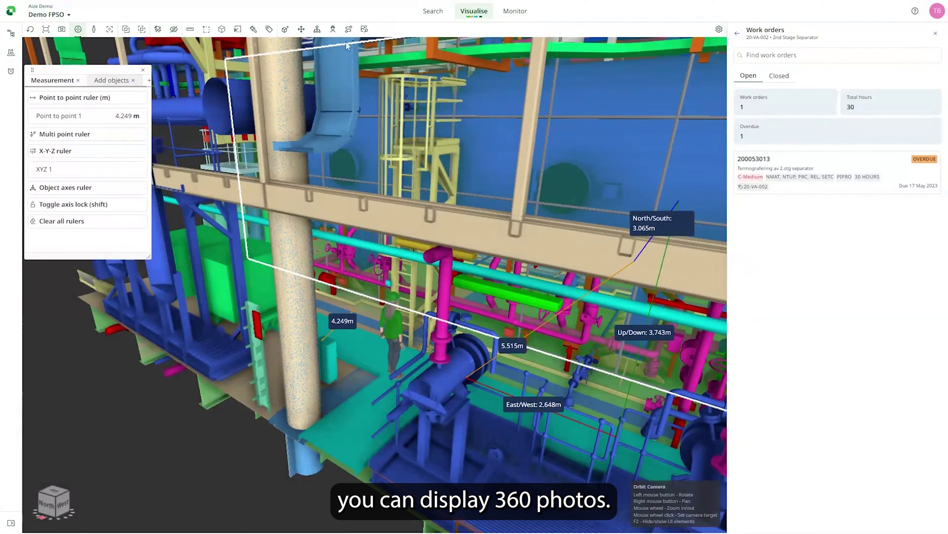
Step: Search all media to show 360 photo locations, and open a photo near the separator
{"action": "left_click", "coordinate": [364, 30]}
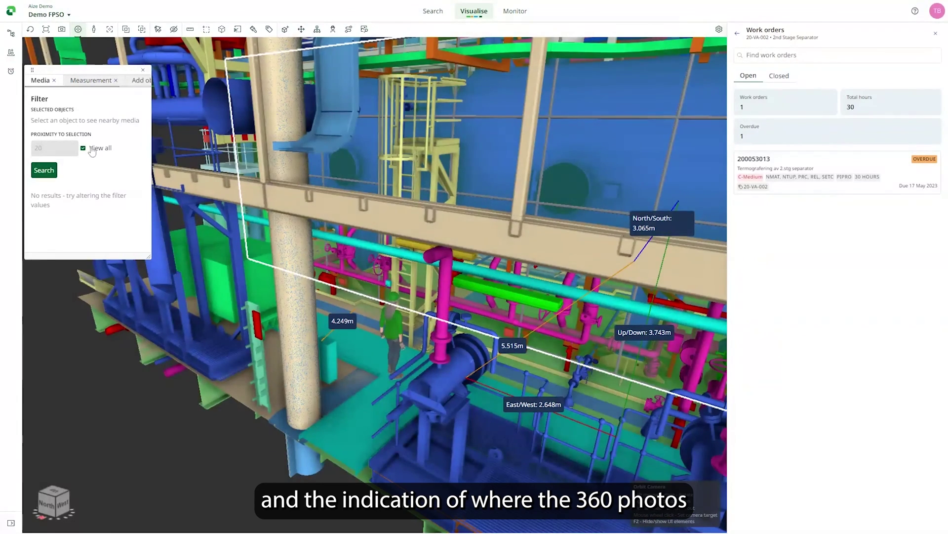
{"action": "left_click", "coordinate": [44, 171]}
{"action": "left_click_drag", "start_coordinate": [338, 429], "coordinate": [388, 408]}
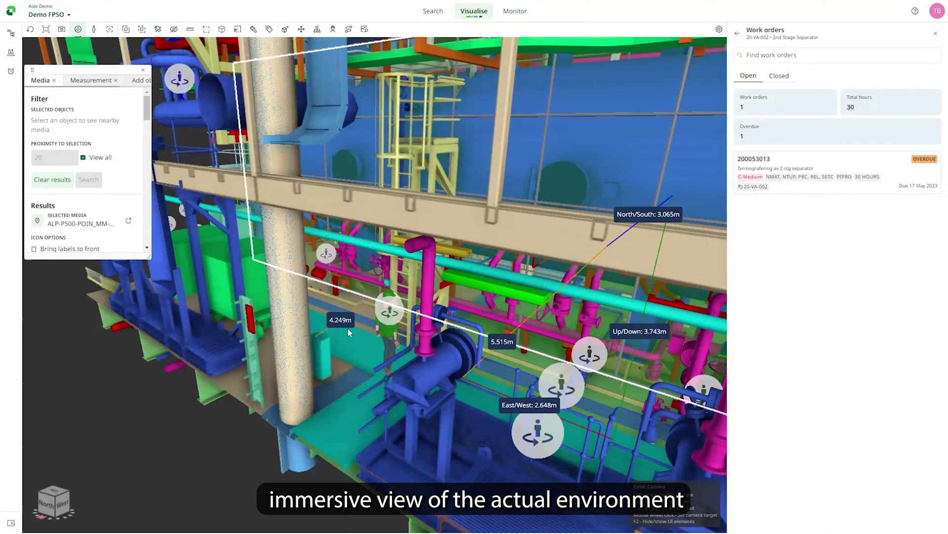
{"action": "left_click", "coordinate": [587, 355]}
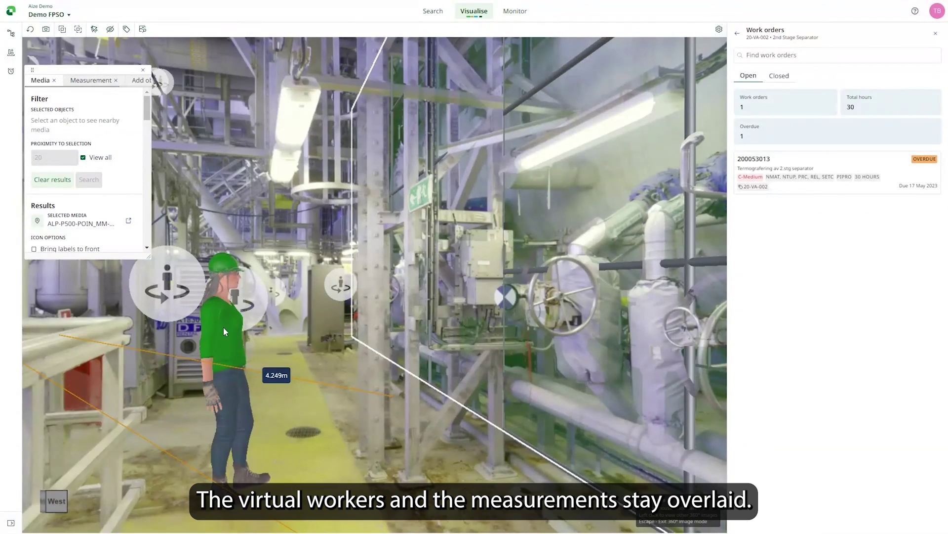
Step: Turn the 360 panorama toward the worker figure and piping
{"action": "left_click_drag", "start_coordinate": [374, 392], "coordinate": [278, 351]}
{"action": "left_click_drag", "start_coordinate": [435, 302], "coordinate": [399, 270]}
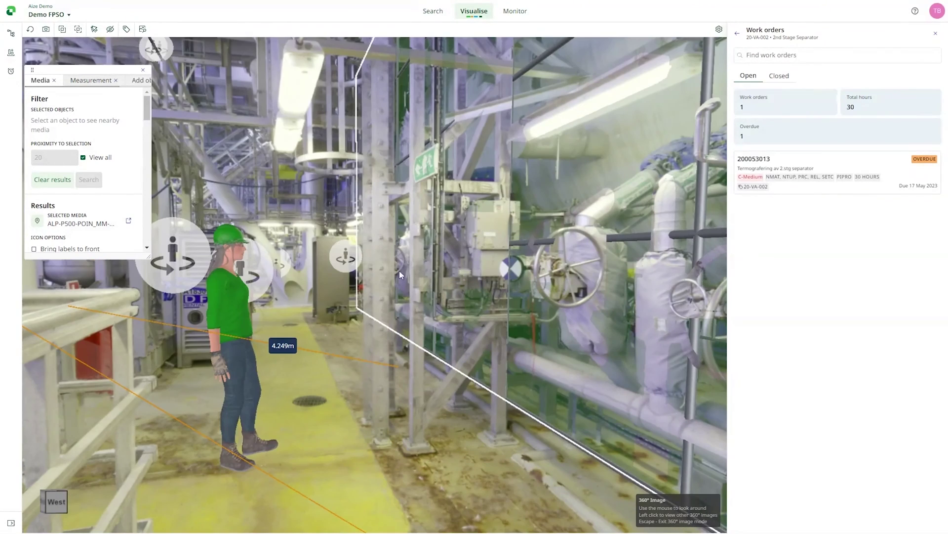
{"action": "scroll", "coordinate": [118, 171], "scroll_direction": "down", "scroll_amount": 3}
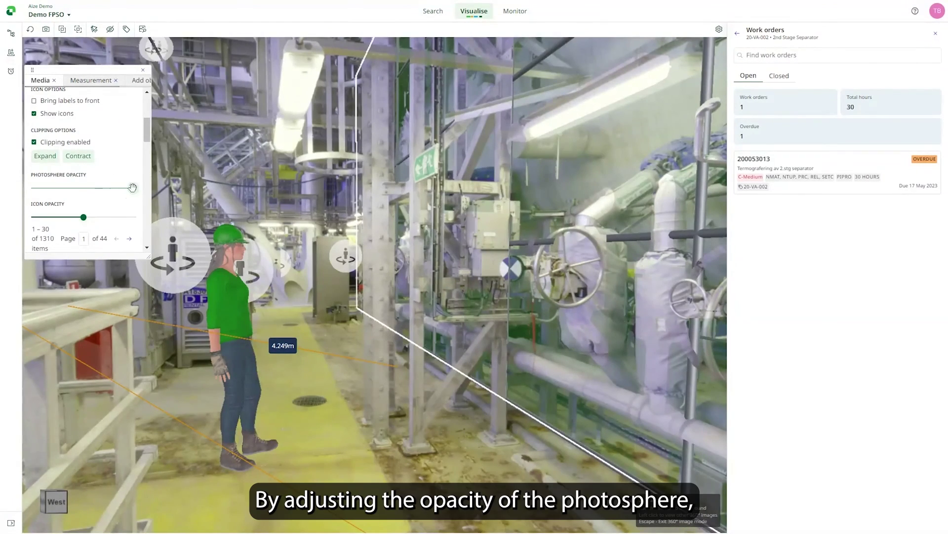
Step: Lower the Photosphere opacity to blend in the 3D model, then restore it to full
{"action": "mouse_move", "coordinate": [133, 187]}
{"action": "left_mouse_down"}
{"action": "mouse_move", "coordinate": [55, 192]}
{"action": "mouse_move", "coordinate": [136, 194]}
{"action": "left_mouse_up"}
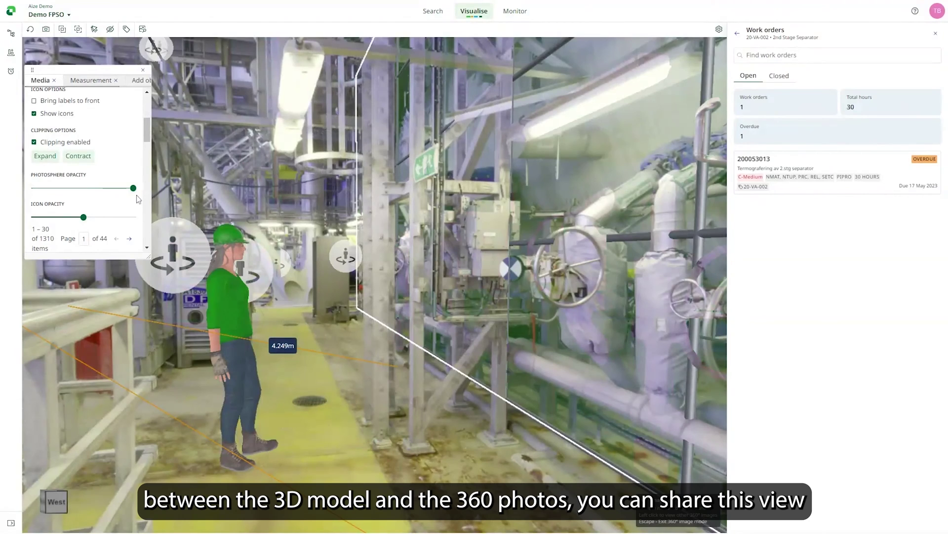
{"action": "left_click_drag", "start_coordinate": [118, 191], "coordinate": [91, 191]}
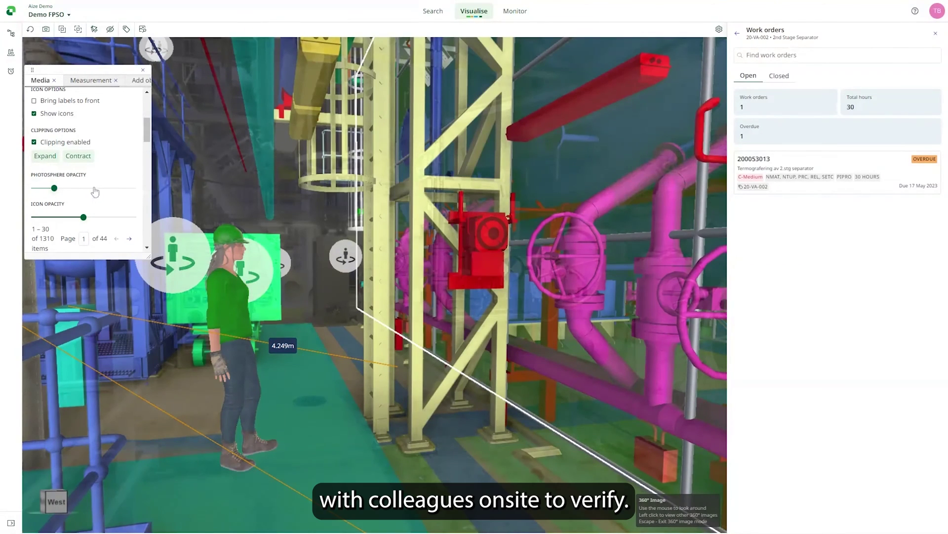
{"action": "left_click", "coordinate": [94, 189]}
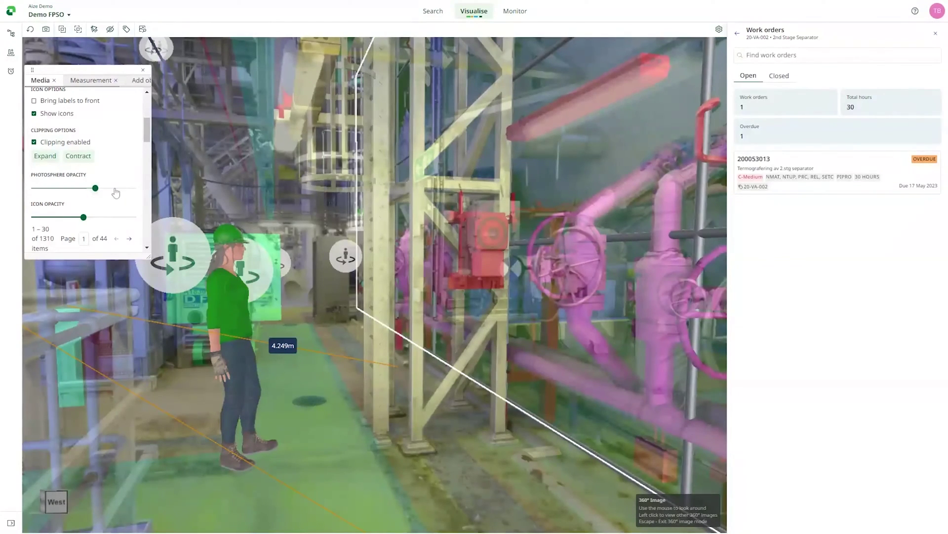
{"action": "left_click_drag", "start_coordinate": [115, 192], "coordinate": [307, 351]}
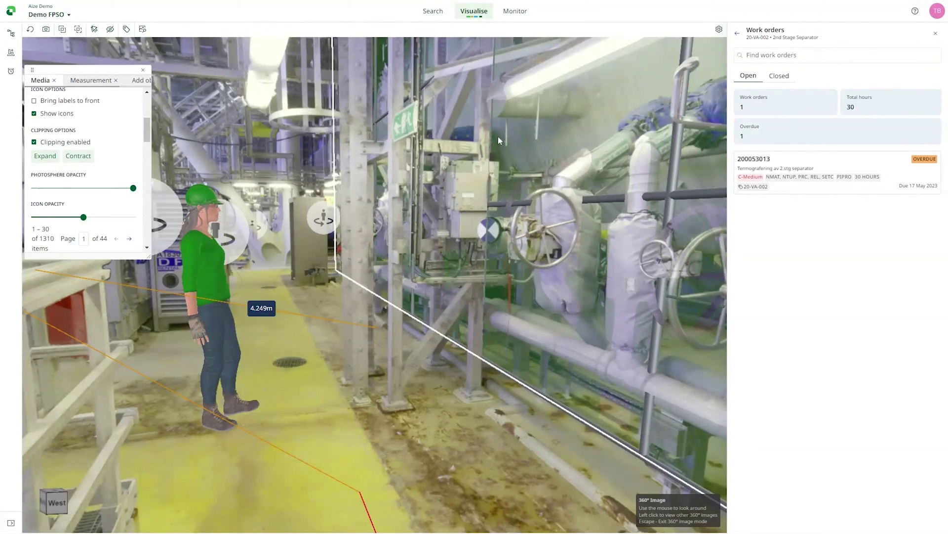
Step: Open the PDF of P&ID SKA-AK-P-XB-2040-001 from the separator's XB-PIPE AND INSTRUMENT DIAGRAM documents
{"action": "left_click", "coordinate": [737, 33]}
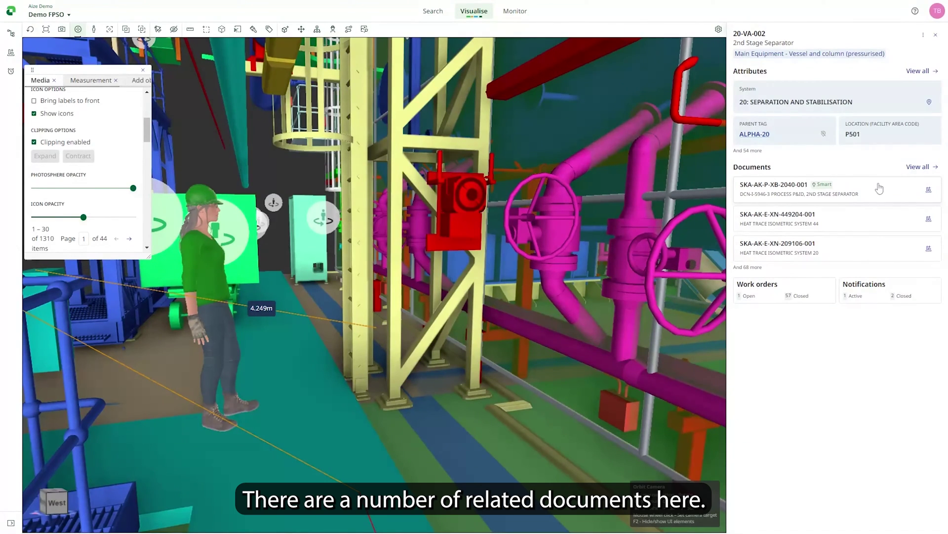
{"action": "left_click", "coordinate": [922, 167]}
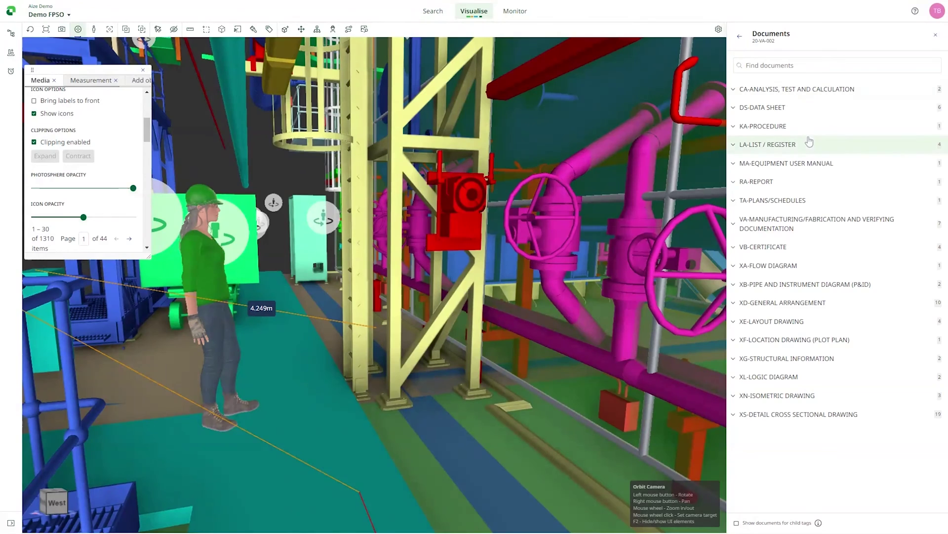
{"action": "left_click", "coordinate": [798, 108]}
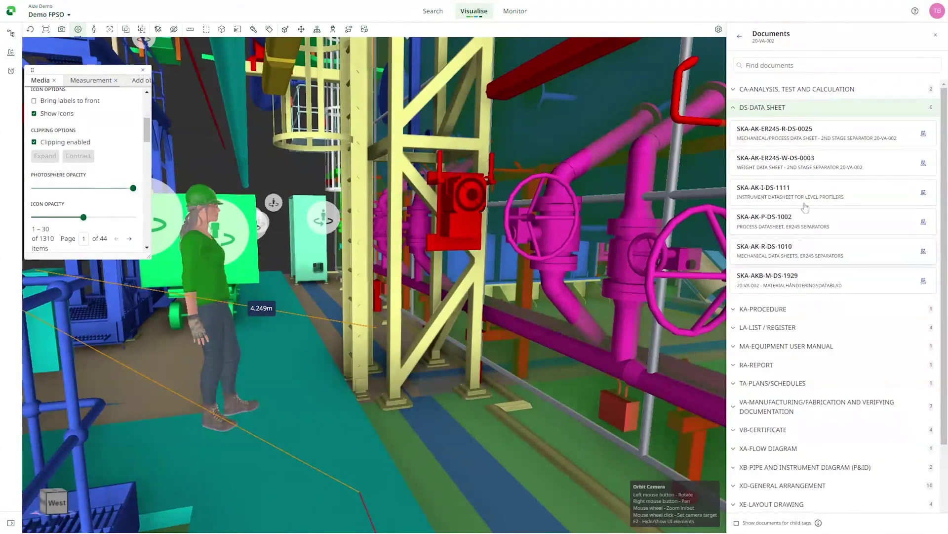
{"action": "left_click", "coordinate": [800, 107]}
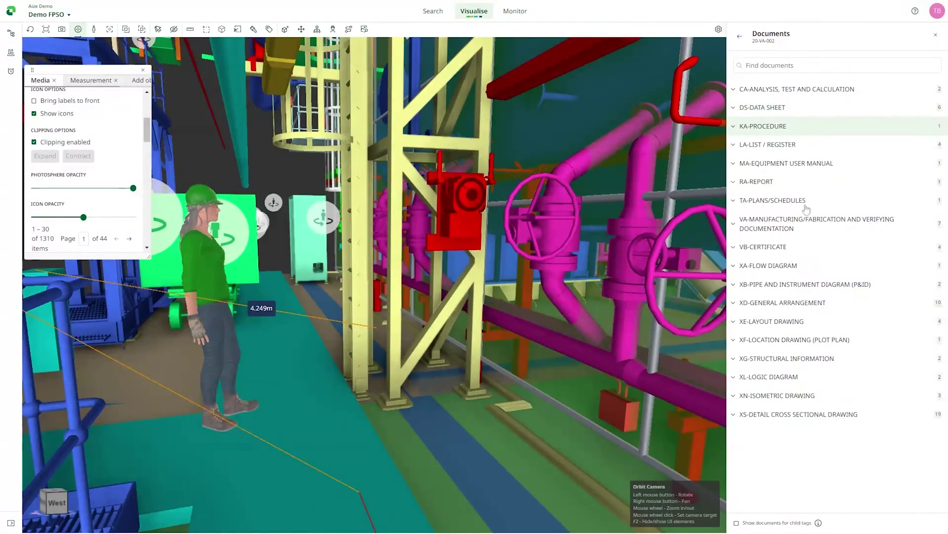
{"action": "left_click", "coordinate": [818, 286]}
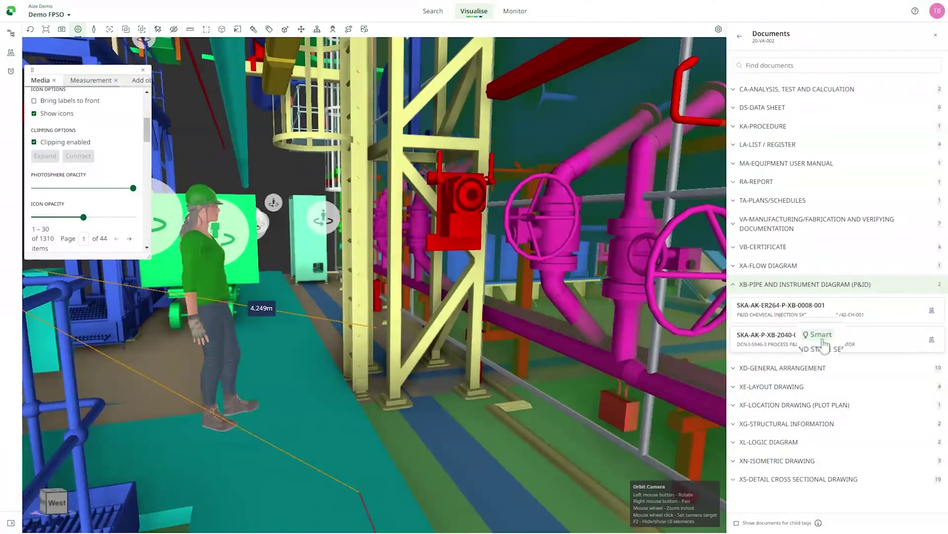
{"action": "left_click", "coordinate": [864, 338]}
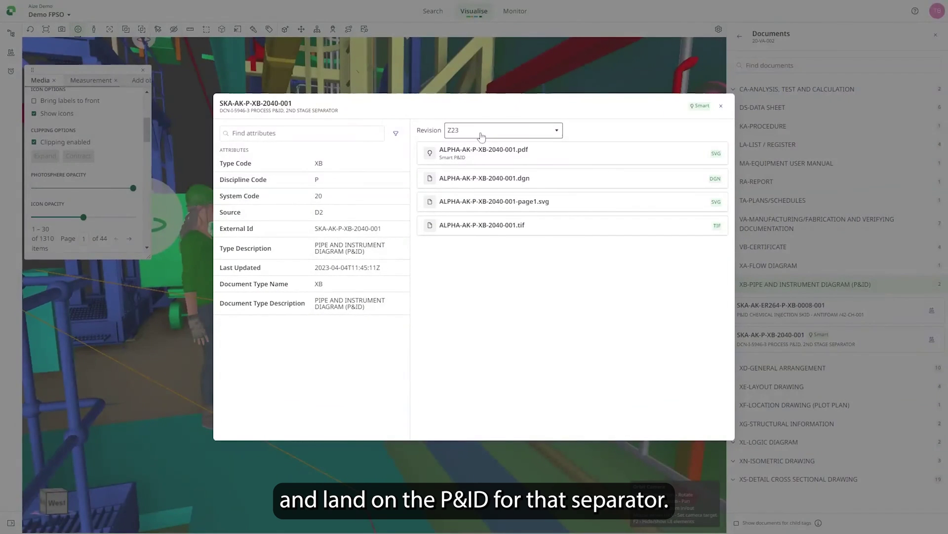
{"action": "left_click", "coordinate": [482, 156]}
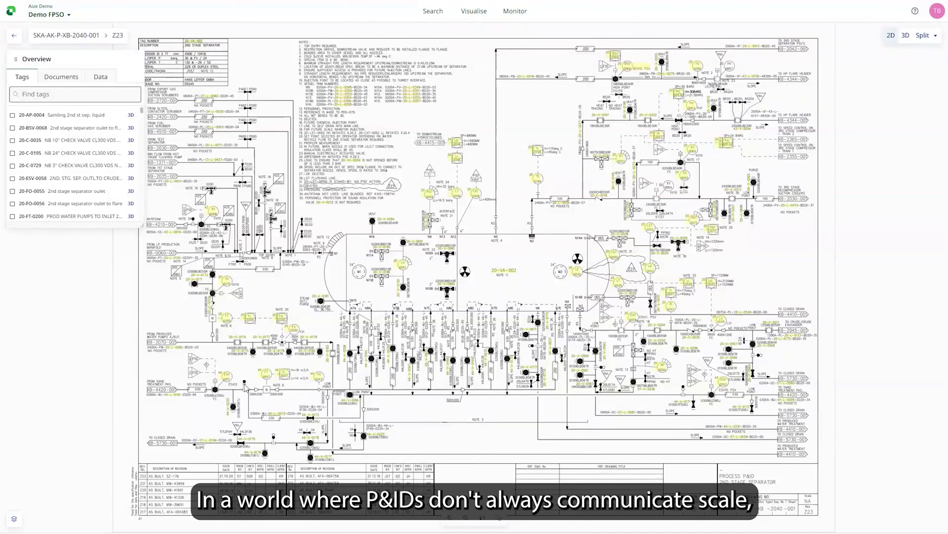
Step: Switch to the 3D view and split the screen with the P&ID above the 3D model
{"action": "left_click", "coordinate": [906, 36]}
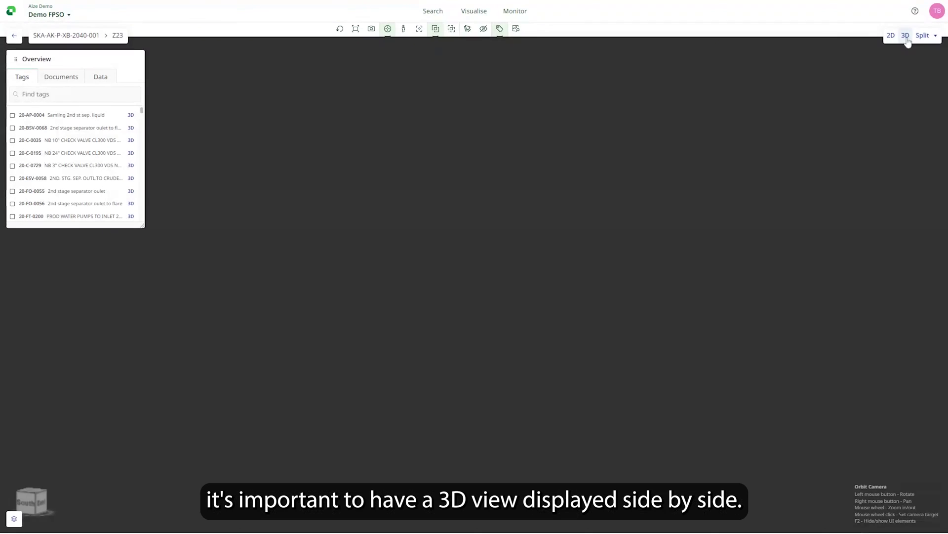
{"action": "left_click", "coordinate": [923, 35]}
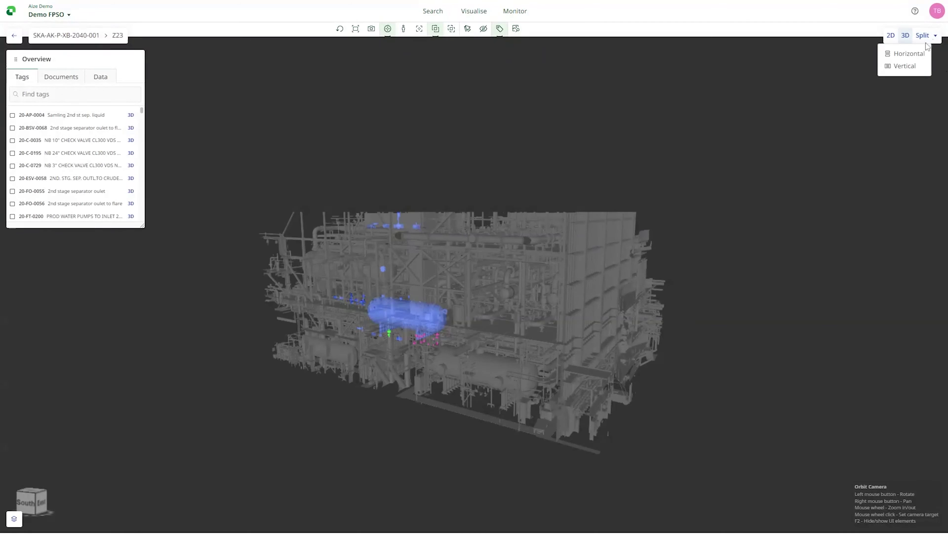
{"action": "left_click", "coordinate": [918, 55]}
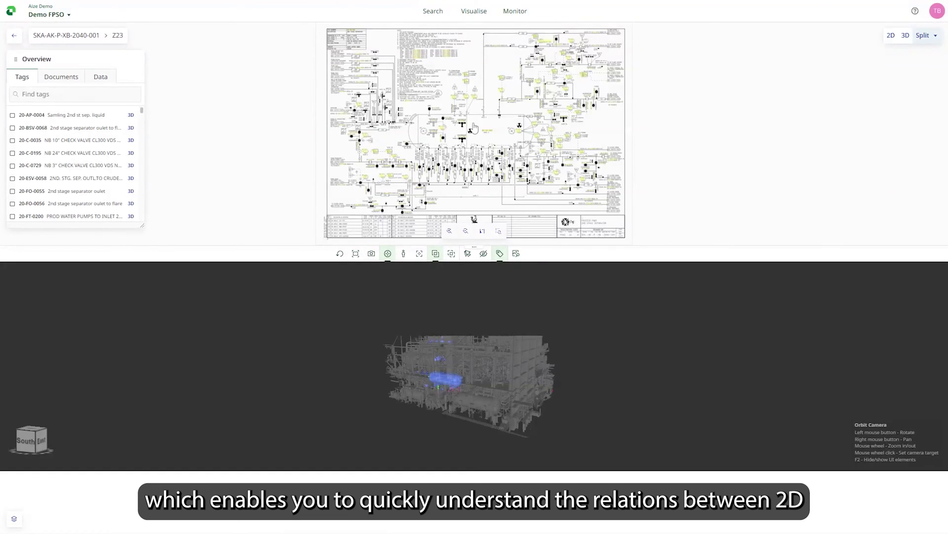
Step: Zoom to 20-VA-002, select valve 20-V-0028, and orbit the 3D model to view from above
{"action": "scroll", "coordinate": [473, 129], "scroll_direction": "up", "scroll_amount": 5}
{"action": "mouse_move", "coordinate": [530, 139]}
{"action": "left_mouse_down"}
{"action": "mouse_move", "coordinate": [603, 120]}
{"action": "mouse_move", "coordinate": [547, 165]}
{"action": "left_mouse_up"}
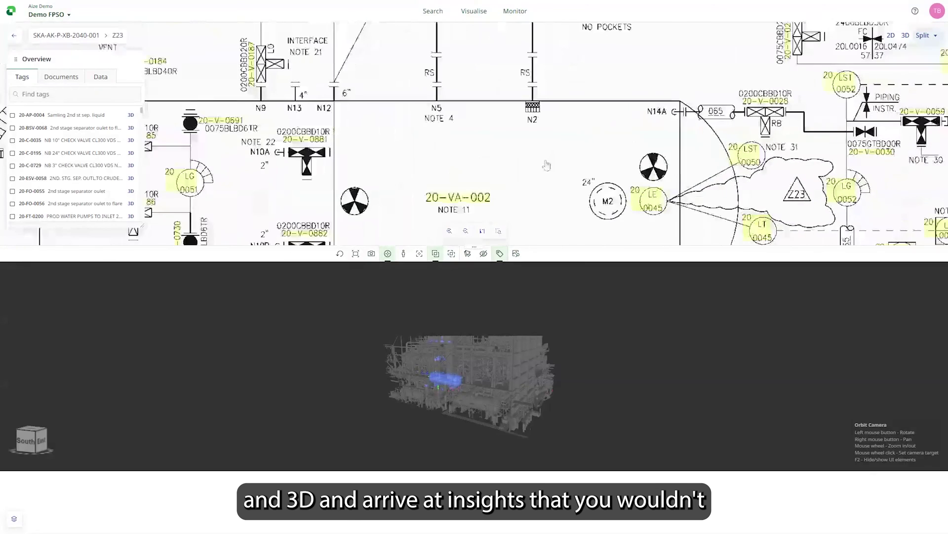
{"action": "left_click", "coordinate": [787, 107]}
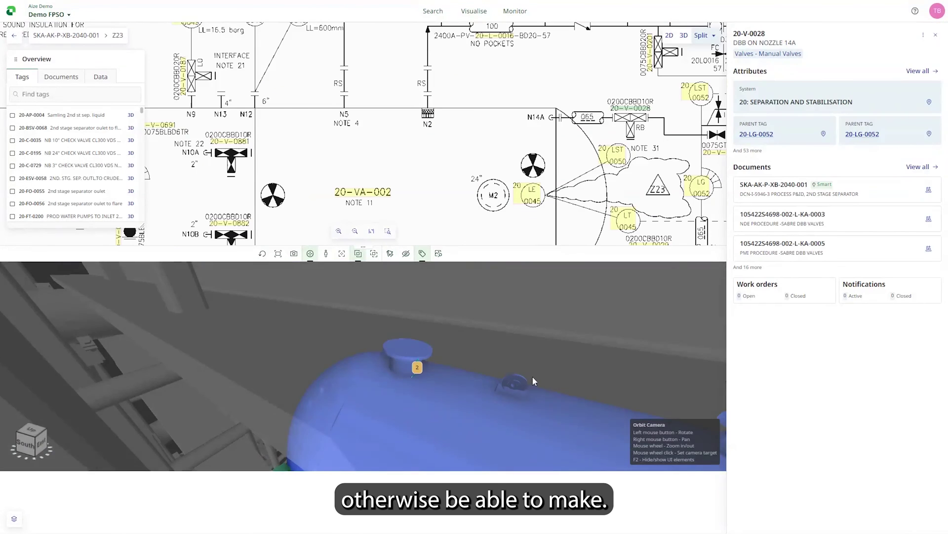
{"action": "left_click_drag", "start_coordinate": [336, 396], "coordinate": [498, 429]}
Step: Show only the 2D drawing, zoom out to the full P&ID, and close the valve details
{"action": "left_click", "coordinate": [669, 35]}
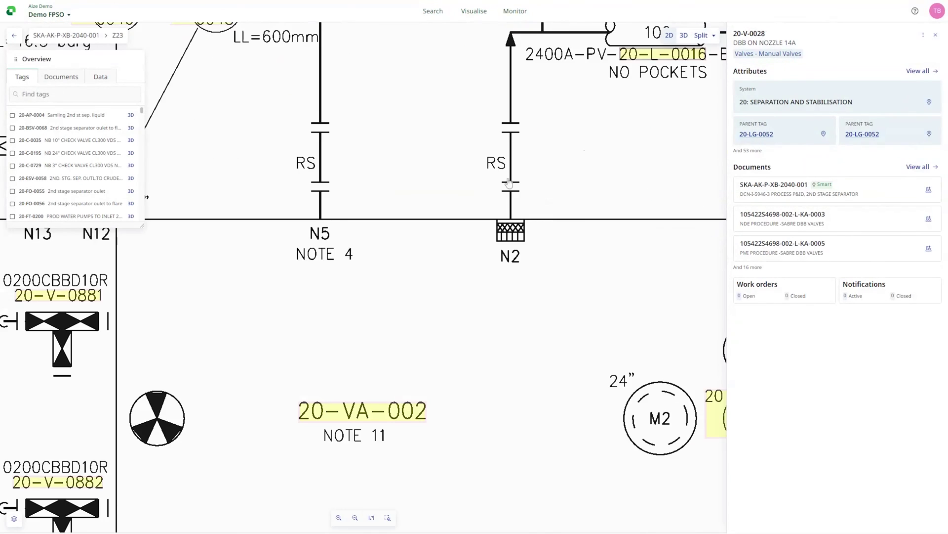
{"action": "scroll", "coordinate": [464, 195], "scroll_direction": "down", "scroll_amount": 2}
{"action": "scroll", "coordinate": [464, 196], "scroll_direction": "down", "scroll_amount": 3}
{"action": "left_click", "coordinate": [465, 195]}
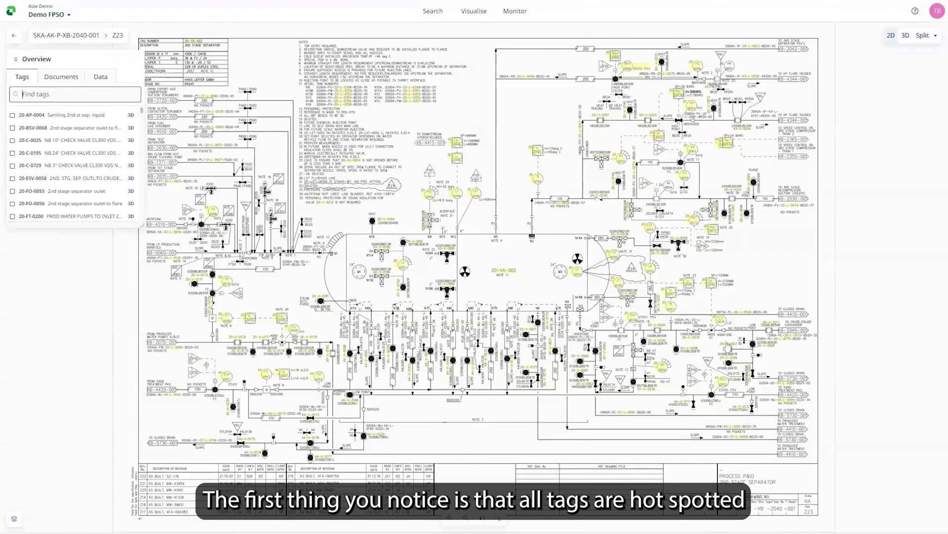
{"action": "left_click", "coordinate": [507, 271]}
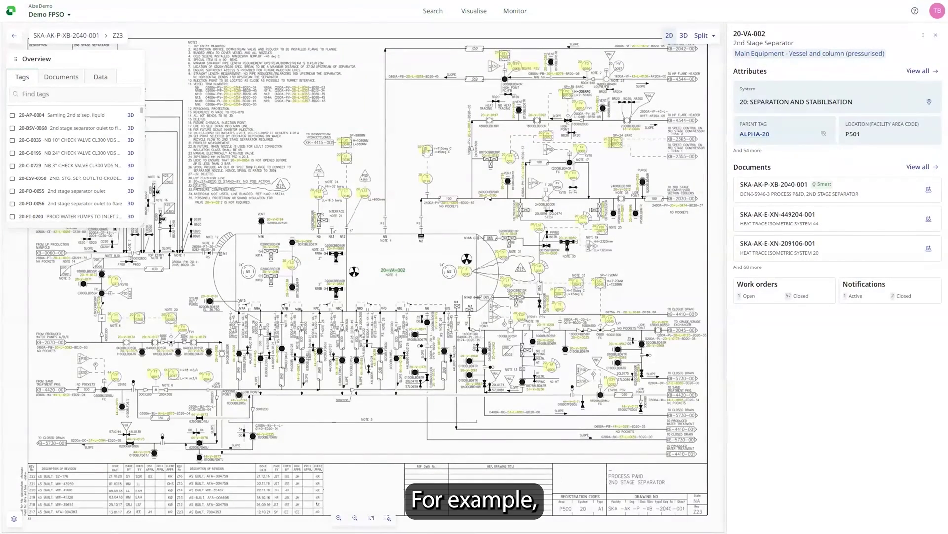
{"action": "left_click", "coordinate": [426, 179]}
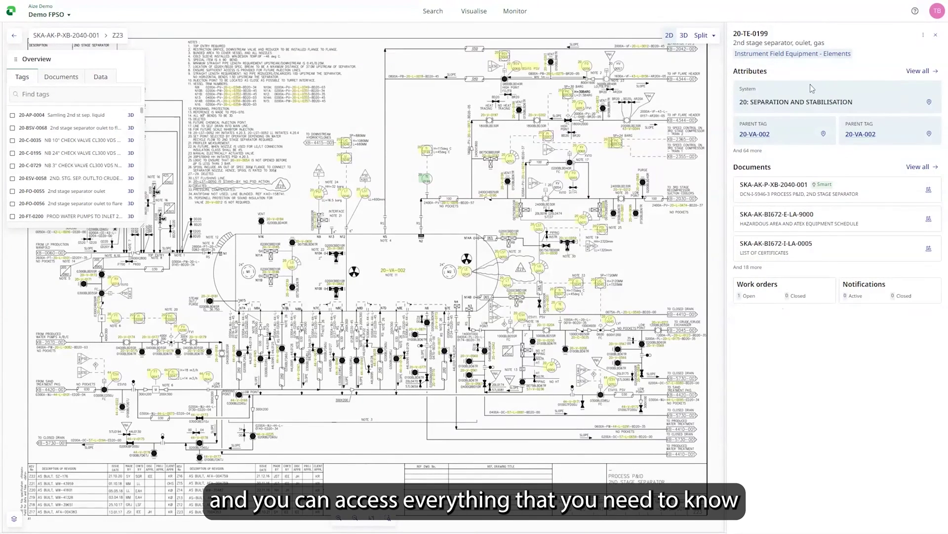
{"action": "left_click", "coordinate": [935, 35]}
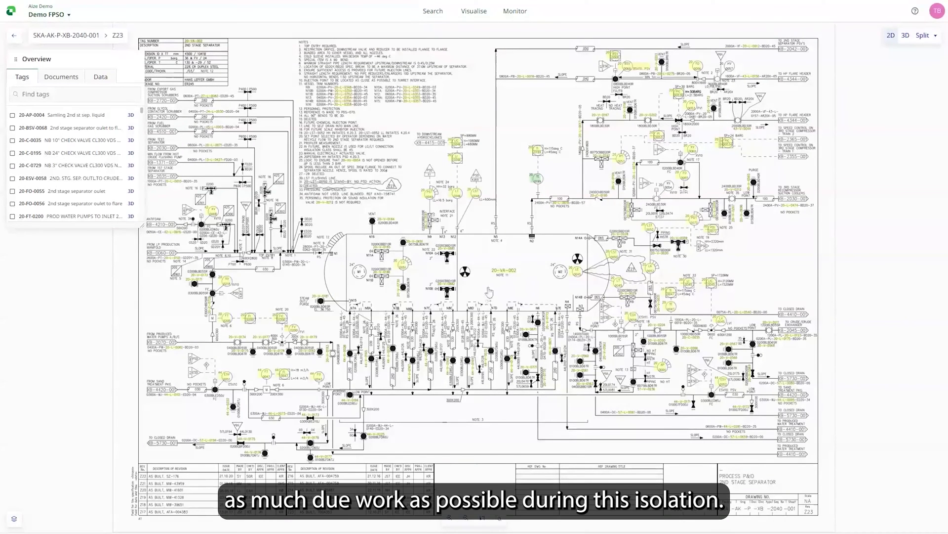
{"action": "left_click", "coordinate": [14, 518]}
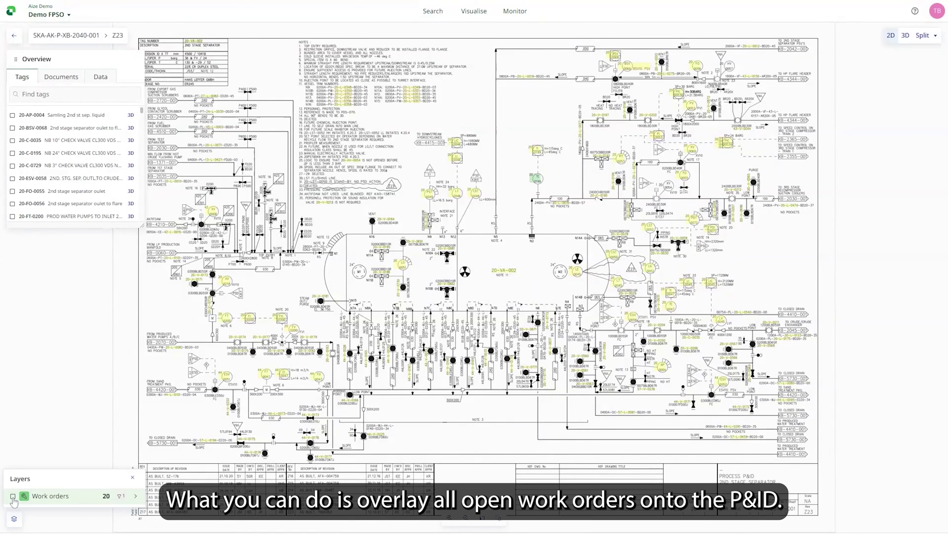
Step: Overlay work orders on the P&ID and set the Target Finish condition to 'Is up to'
{"action": "left_click", "coordinate": [13, 496]}
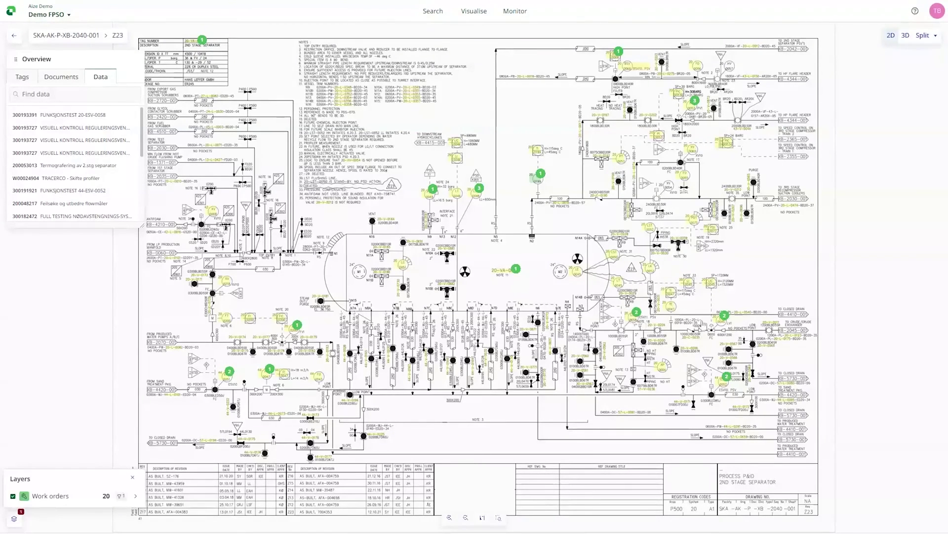
{"action": "left_click", "coordinate": [121, 495]}
{"action": "left_click", "coordinate": [204, 446]}
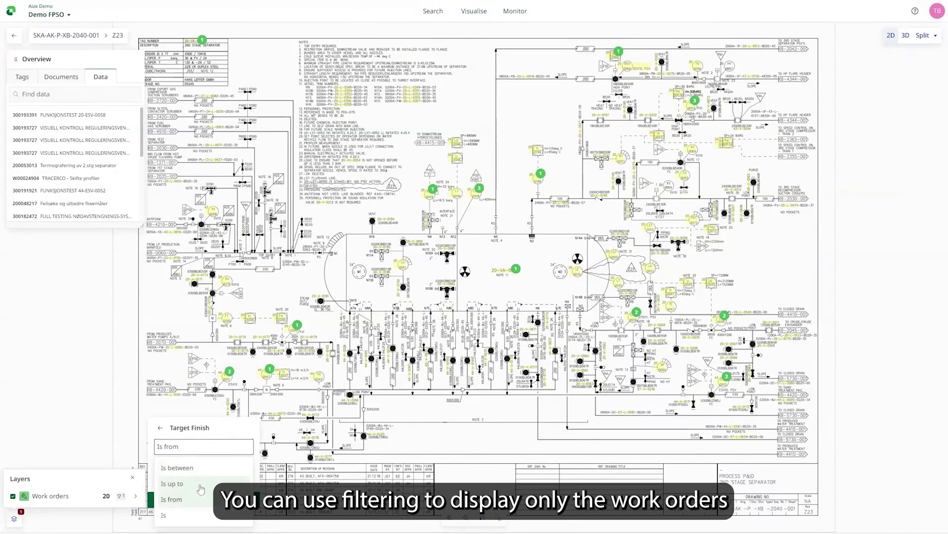
{"action": "left_click", "coordinate": [172, 483]}
Step: Apply a 31 December 2023 cutoff date and open tag 20-LST-0048's work orders
{"action": "left_click", "coordinate": [204, 476]}
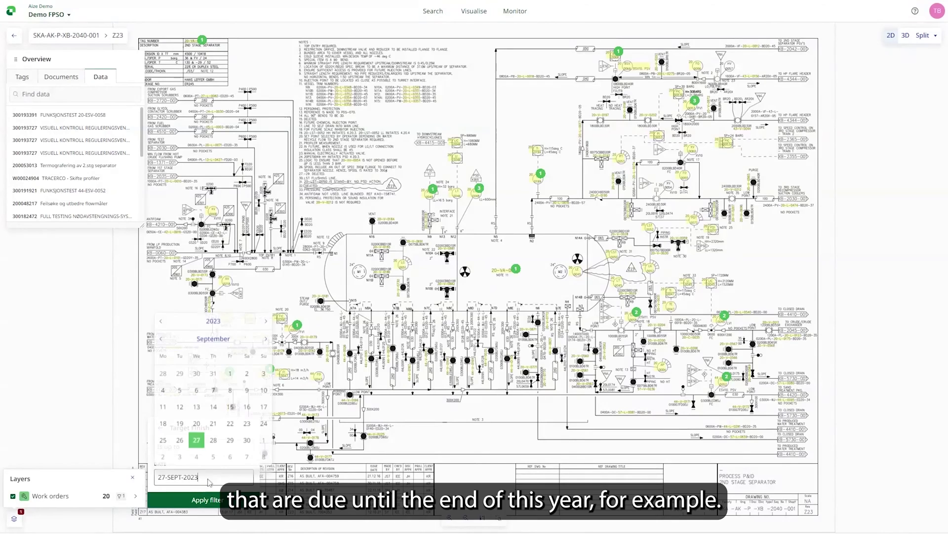
{"action": "left_click", "coordinate": [265, 338]}
{"action": "left_click", "coordinate": [266, 338]}
{"action": "left_click", "coordinate": [265, 338]}
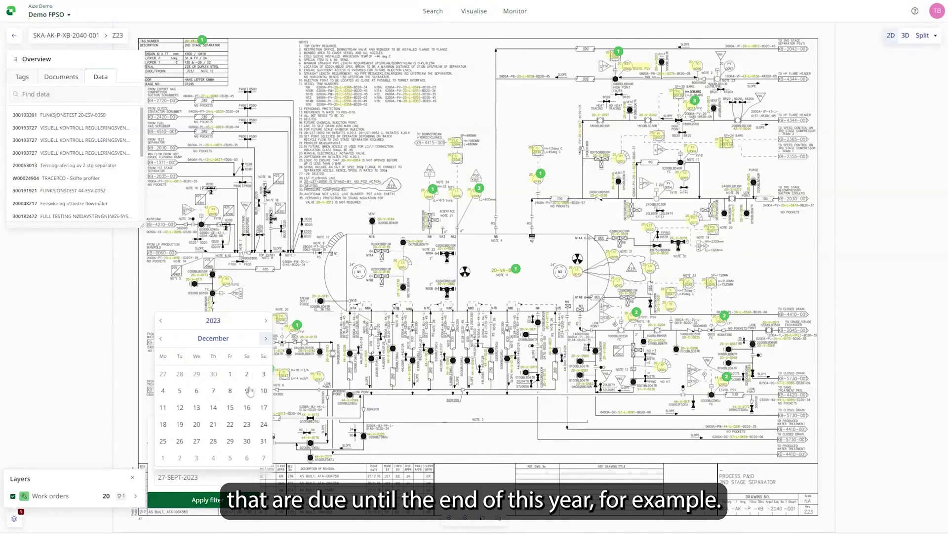
{"action": "left_click", "coordinate": [263, 441]}
{"action": "left_click", "coordinate": [207, 500]}
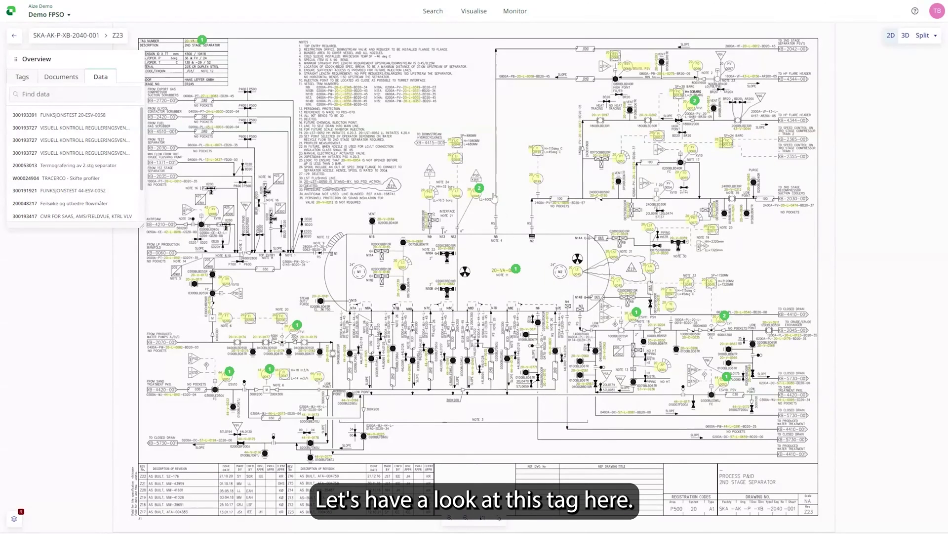
{"action": "left_click", "coordinate": [479, 188]}
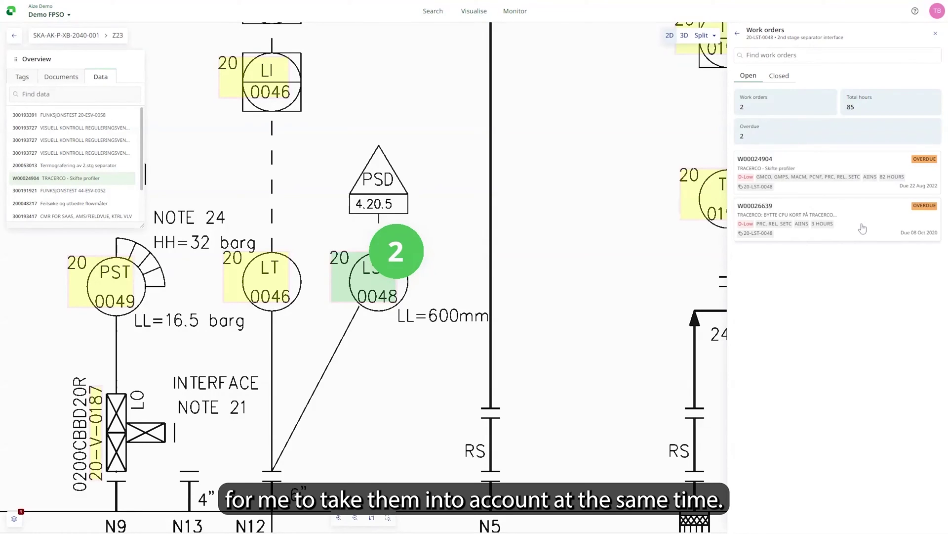
Step: Zoom out of the P&ID after reviewing 20-LST-0048's two overdue work orders
{"action": "scroll", "coordinate": [484, 212], "scroll_direction": "down", "scroll_amount": 5}
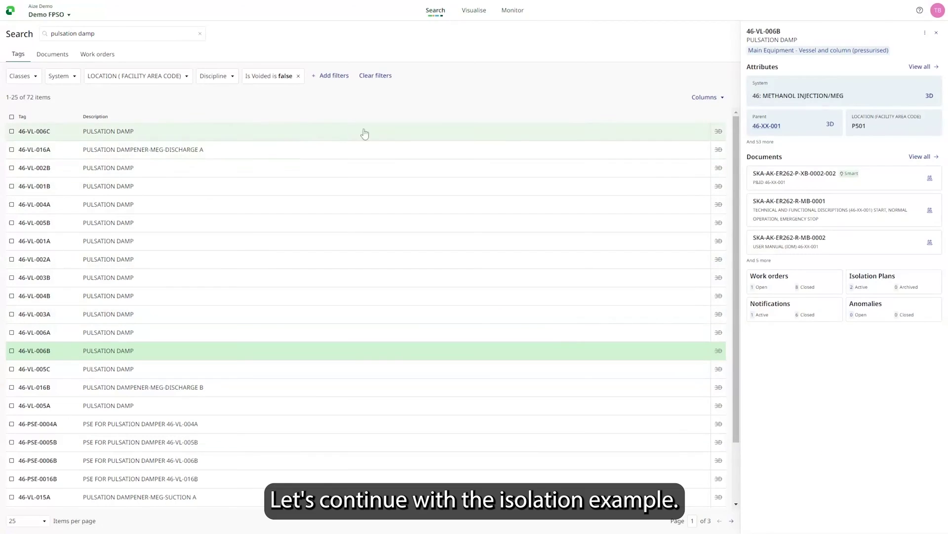
Step: Open the second plan, IP-0051302, from 46-VL-006B's Isolation Plans list
{"action": "left_click", "coordinate": [880, 280]}
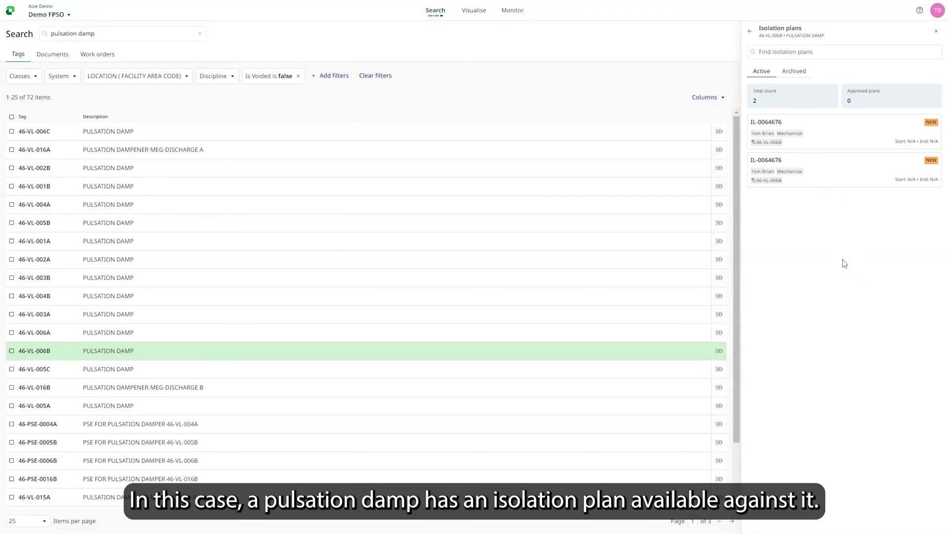
{"action": "left_click", "coordinate": [842, 169]}
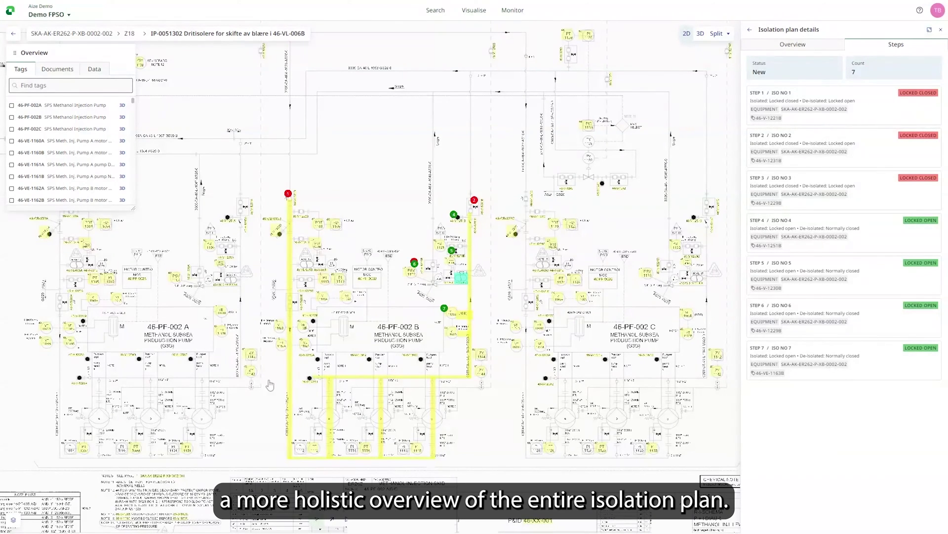
Step: Show the isolation plan's Overview and overlay the Work orders layer on its P&ID
{"action": "left_click", "coordinate": [797, 49]}
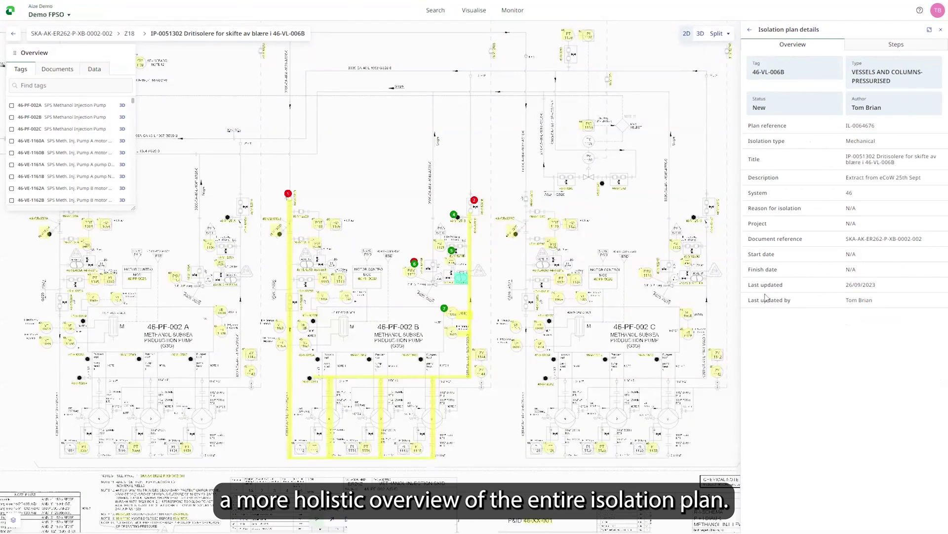
{"action": "left_click", "coordinate": [13, 521]}
{"action": "left_click", "coordinate": [12, 498]}
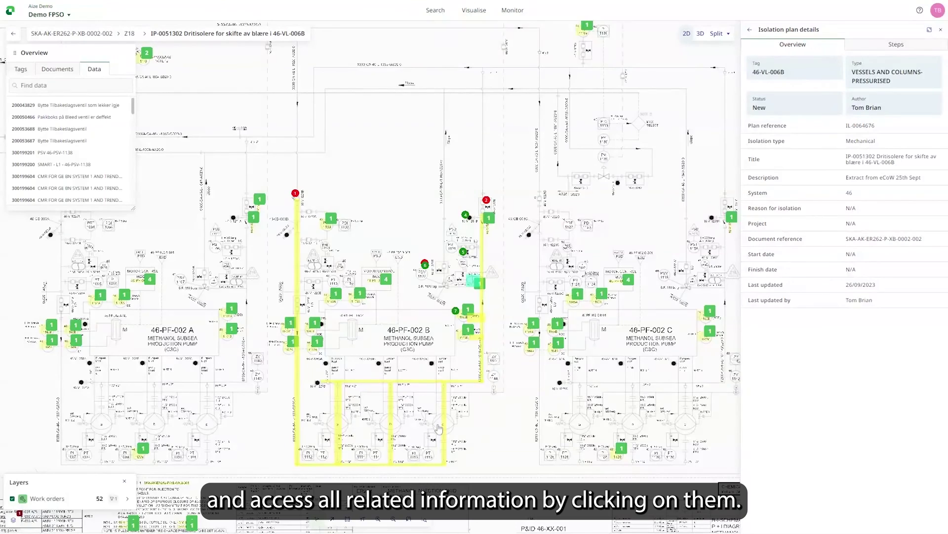
Step: Inspect the work order near pump 46-PF-002 B, cancel the step dialog, and go back
{"action": "left_click", "coordinate": [482, 398]}
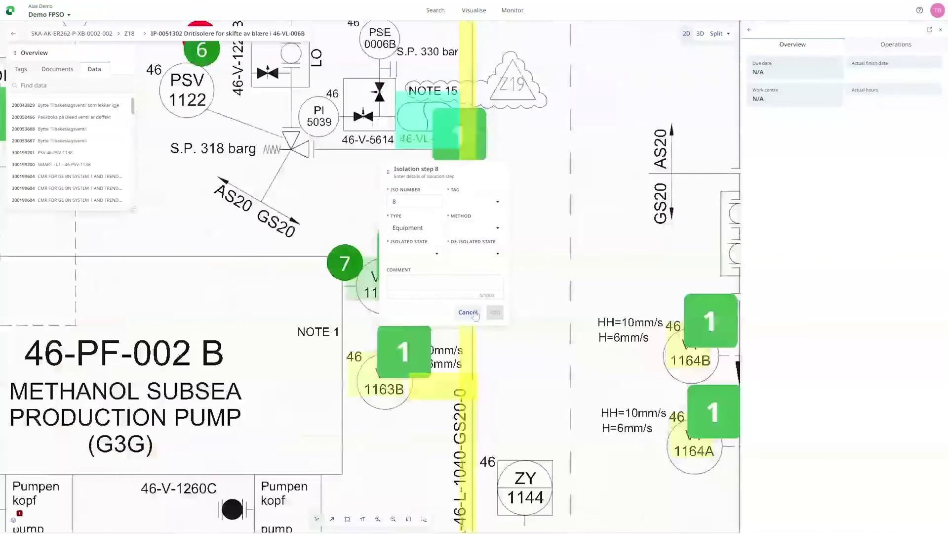
{"action": "left_click", "coordinate": [469, 312]}
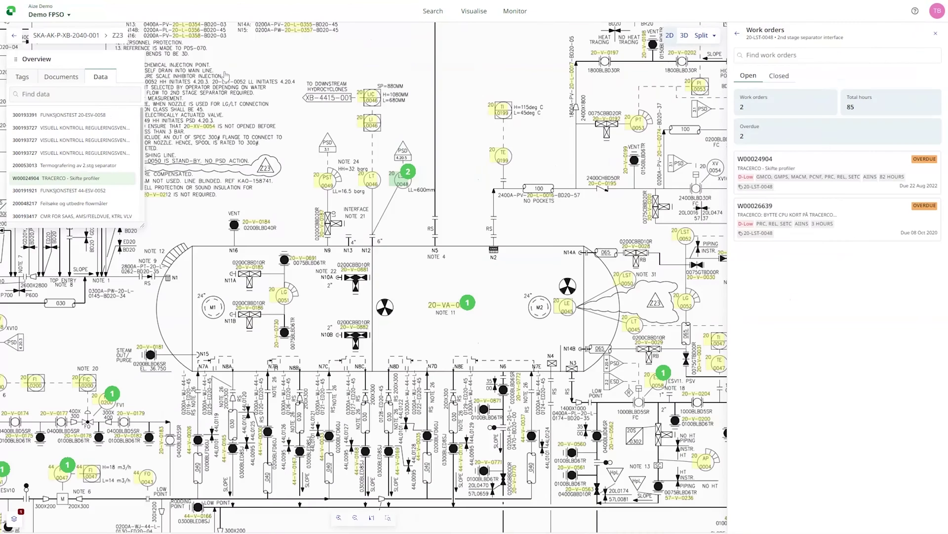
{"action": "left_click", "coordinate": [16, 36]}
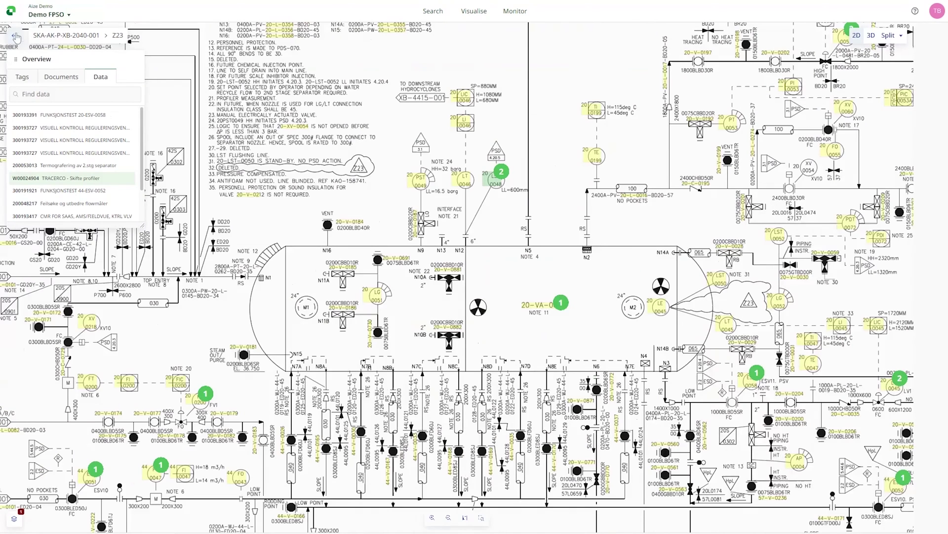
{"action": "left_click", "coordinate": [16, 37]}
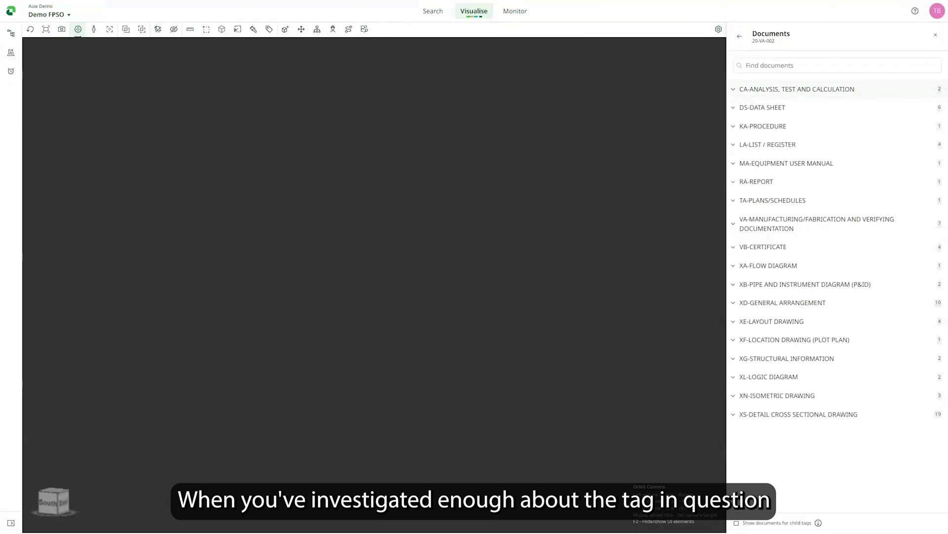
Step: Show the outlined separator on its own and place a worker figure beside the vessel
{"action": "left_click", "coordinate": [935, 35]}
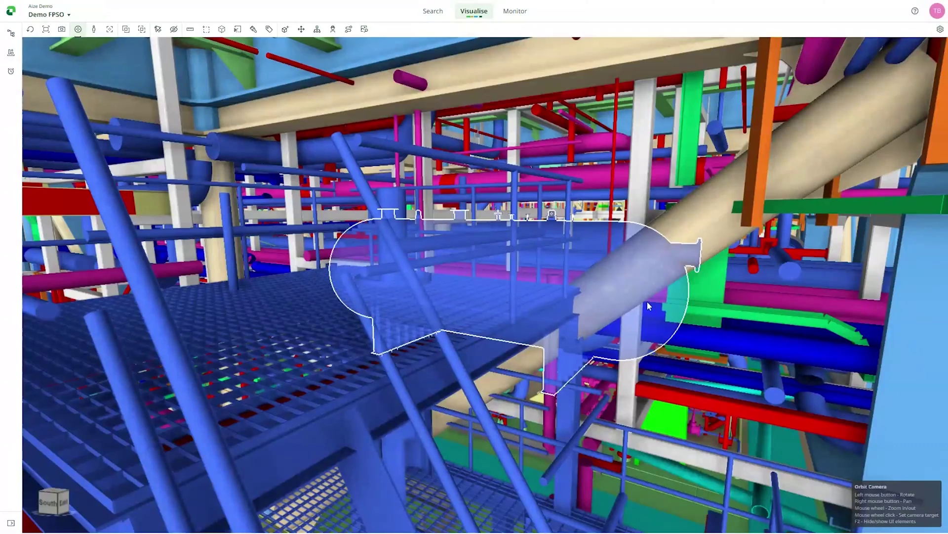
{"action": "left_click", "coordinate": [174, 29]}
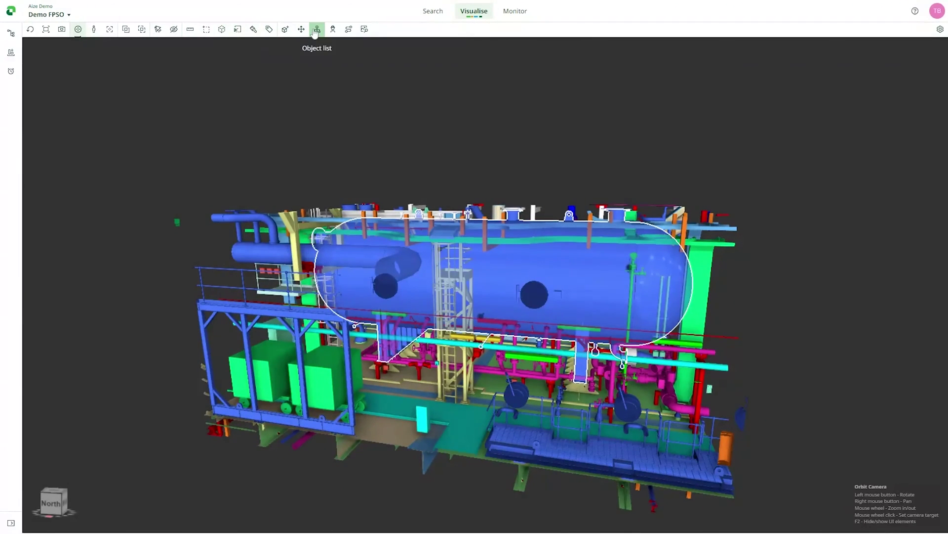
{"action": "left_click", "coordinate": [285, 30]}
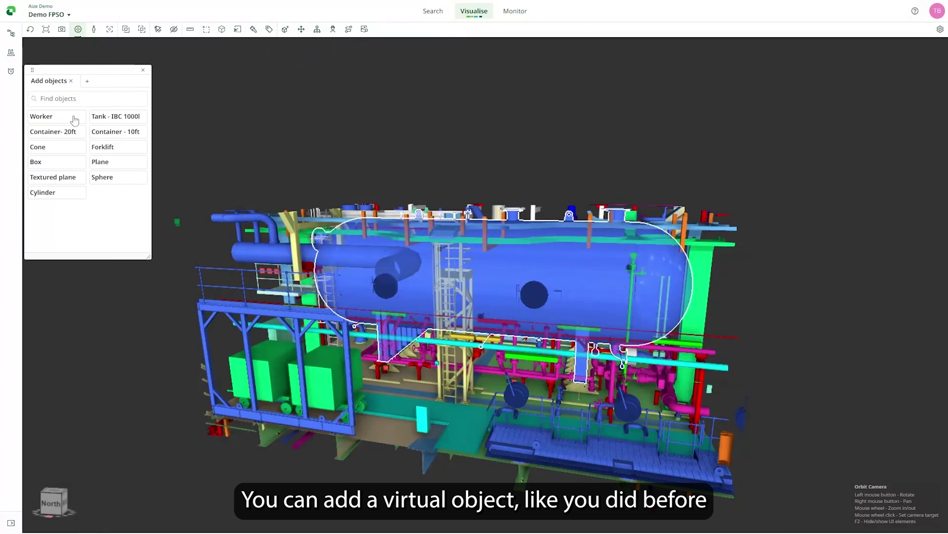
{"action": "left_click_drag", "start_coordinate": [74, 120], "coordinate": [393, 406]}
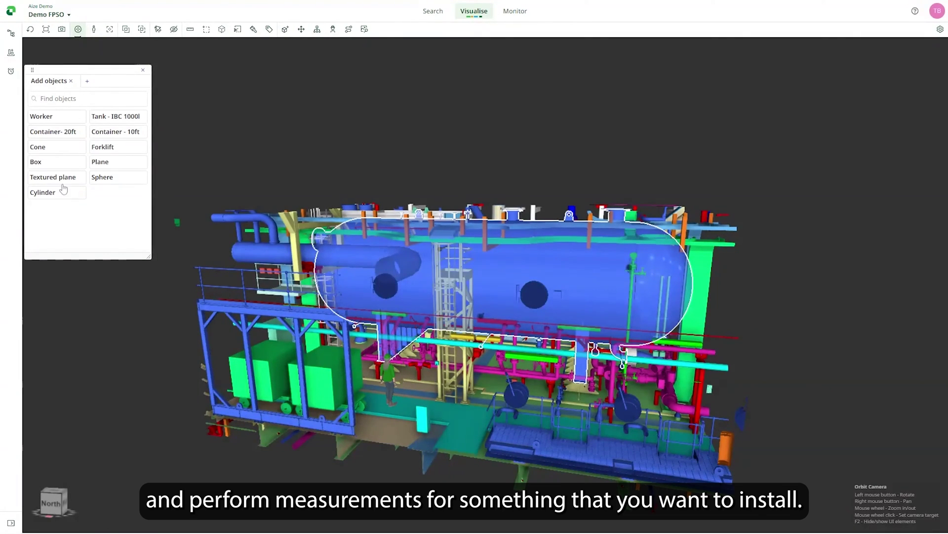
Step: From the Measurement panel's Add objects list, place a box below the separator
{"action": "left_click", "coordinate": [191, 30]}
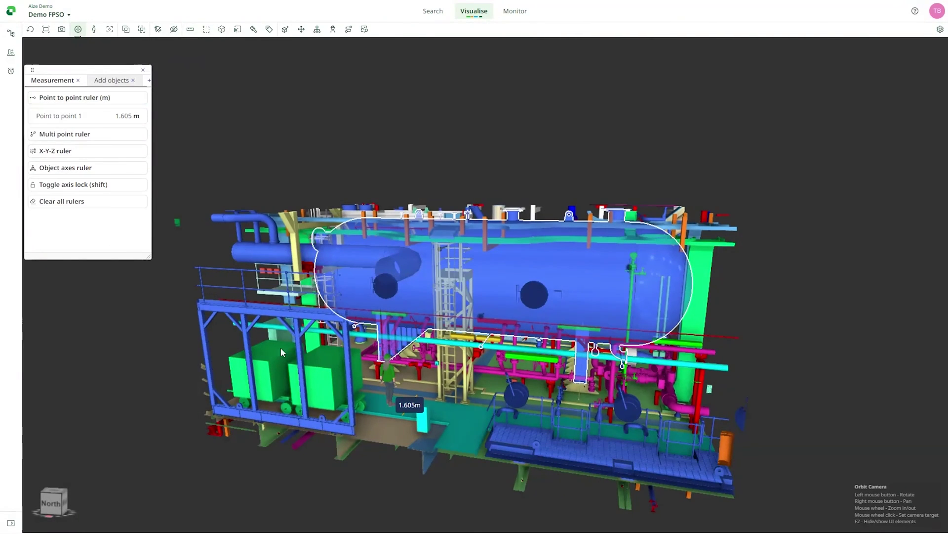
{"action": "left_click", "coordinate": [111, 80]}
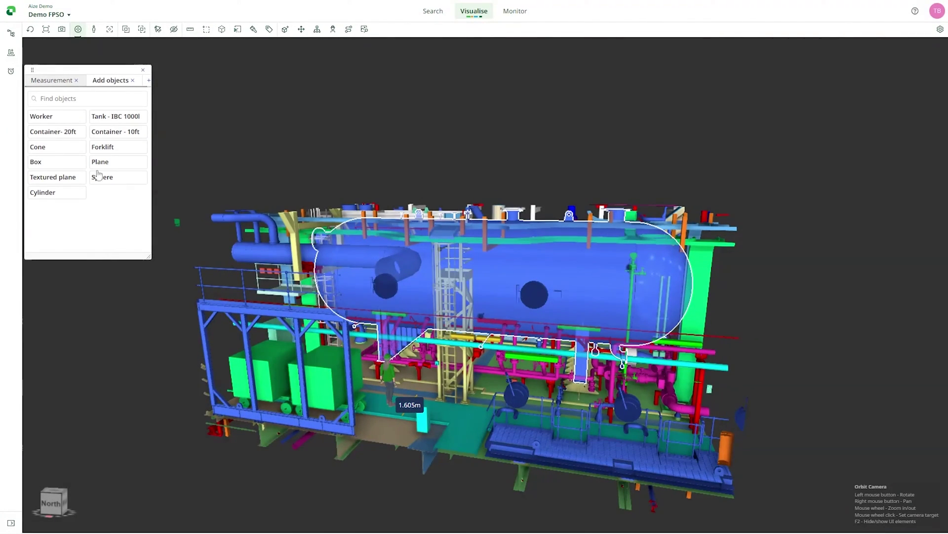
{"action": "left_click_drag", "start_coordinate": [98, 174], "coordinate": [470, 428]}
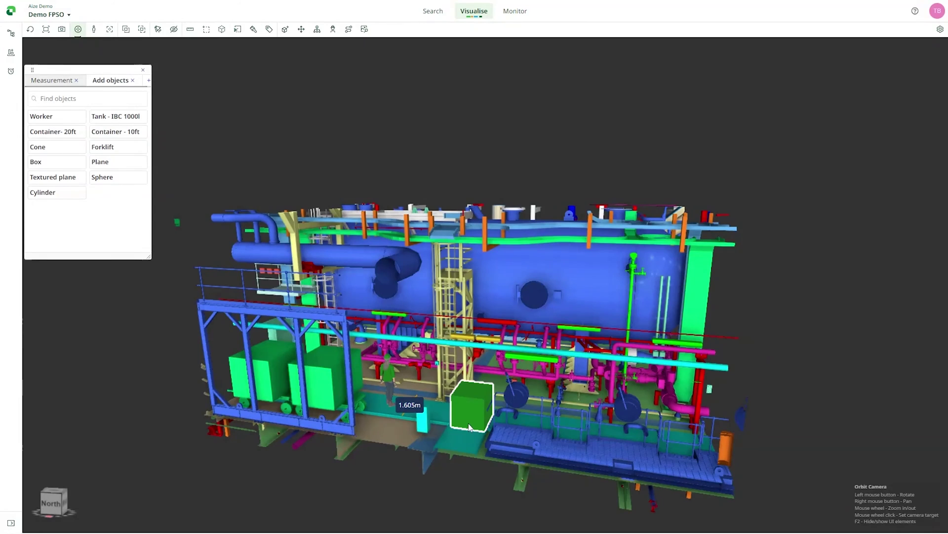
Step: Start a new collection containing tag 86-RAL-5720B
{"action": "right_click", "coordinate": [422, 291]}
{"action": "mouse_move", "coordinate": [464, 390]}
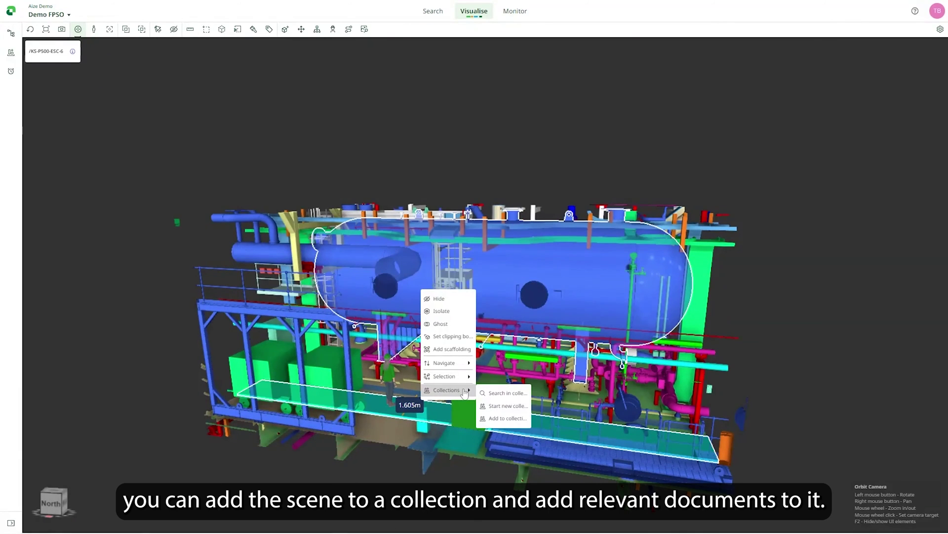
{"action": "left_click", "coordinate": [510, 406]}
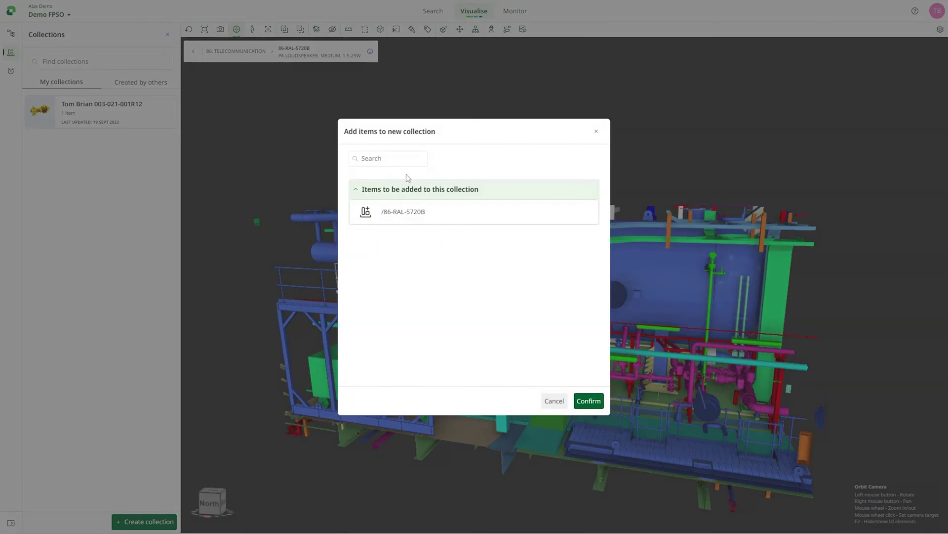
{"action": "left_click", "coordinate": [584, 401]}
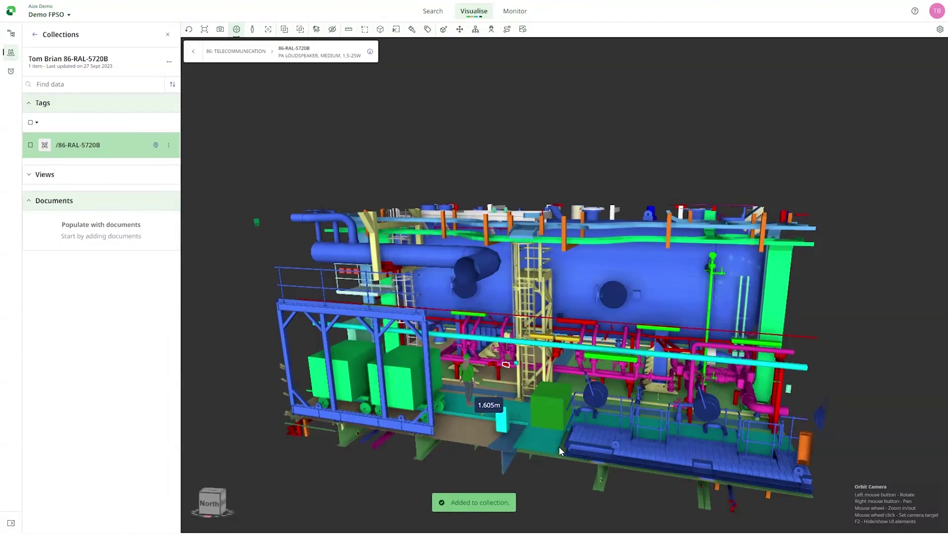
Step: Add the separator's P&ID SKA-AK-P-XB-2040-001 to the new collection
{"action": "left_click", "coordinate": [624, 268]}
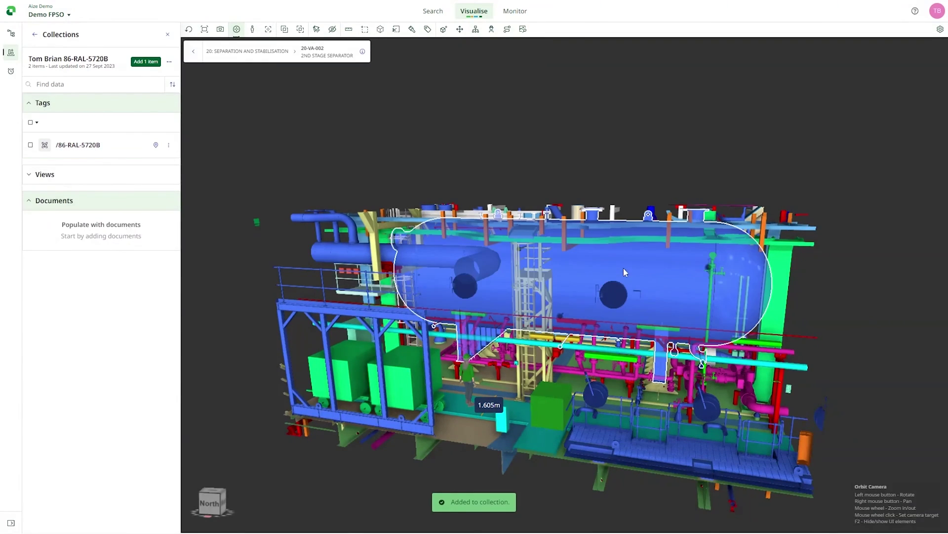
{"action": "left_click", "coordinate": [363, 52]}
{"action": "left_click", "coordinate": [929, 189]}
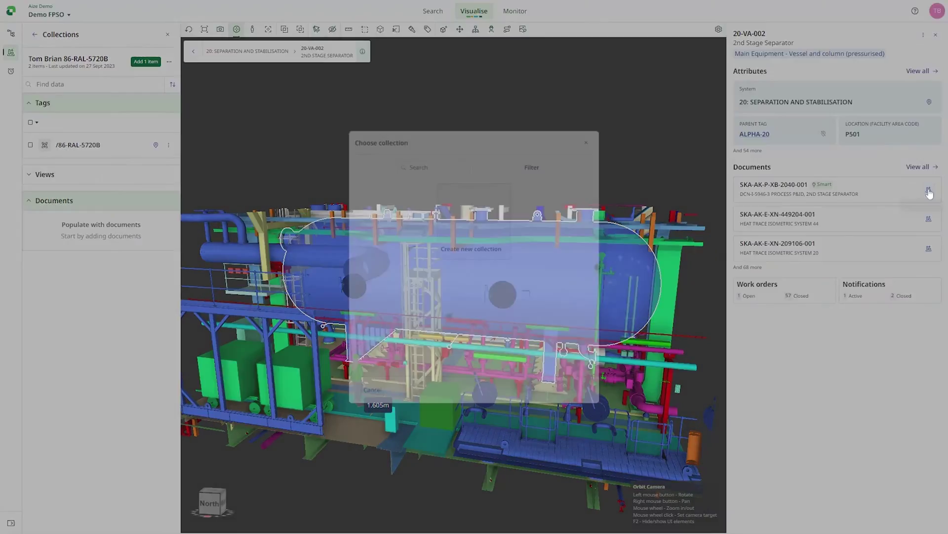
{"action": "left_click", "coordinate": [521, 210]}
{"action": "left_click", "coordinate": [592, 399]}
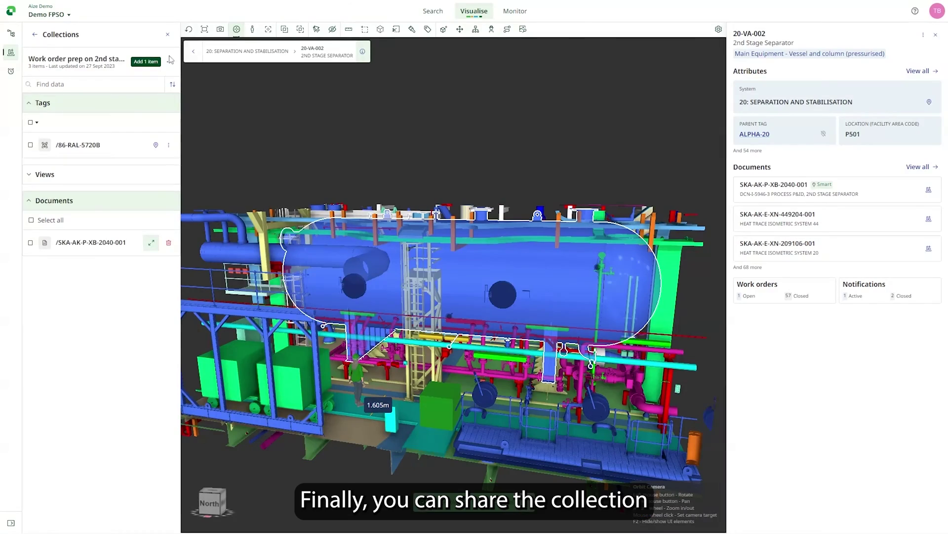
Step: Copy the collection's share link and orbit the view around the separator
{"action": "left_click", "coordinate": [169, 61]}
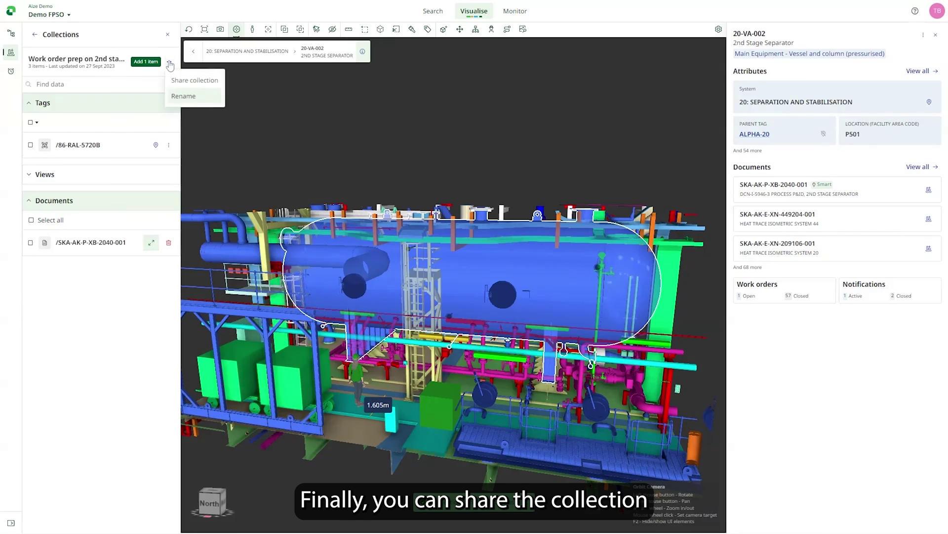
{"action": "left_click", "coordinate": [188, 80]}
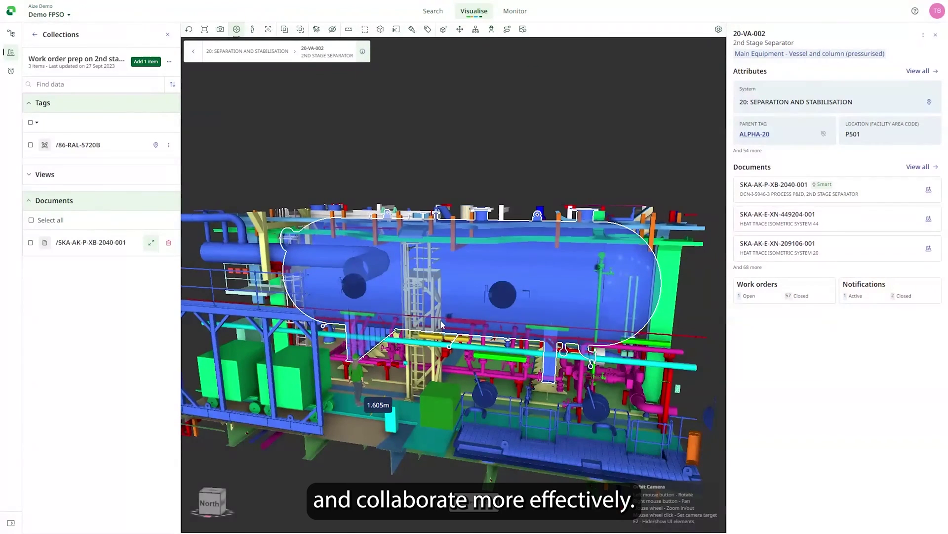
{"action": "left_click_drag", "start_coordinate": [531, 324], "coordinate": [502, 341]}
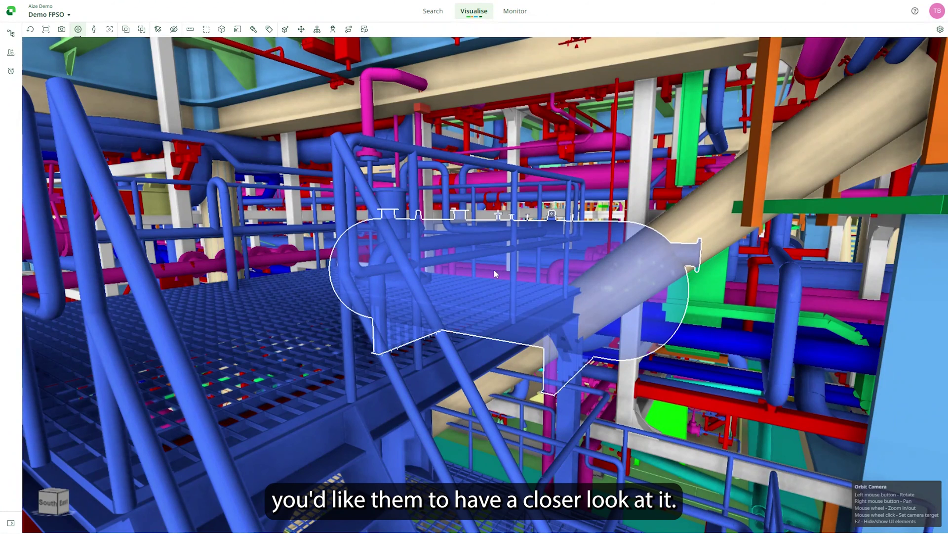
Step: Show Tags results for 20-VA-002 and open and close the 2nd Stage Separator's details
{"action": "left_click", "coordinate": [433, 11]}
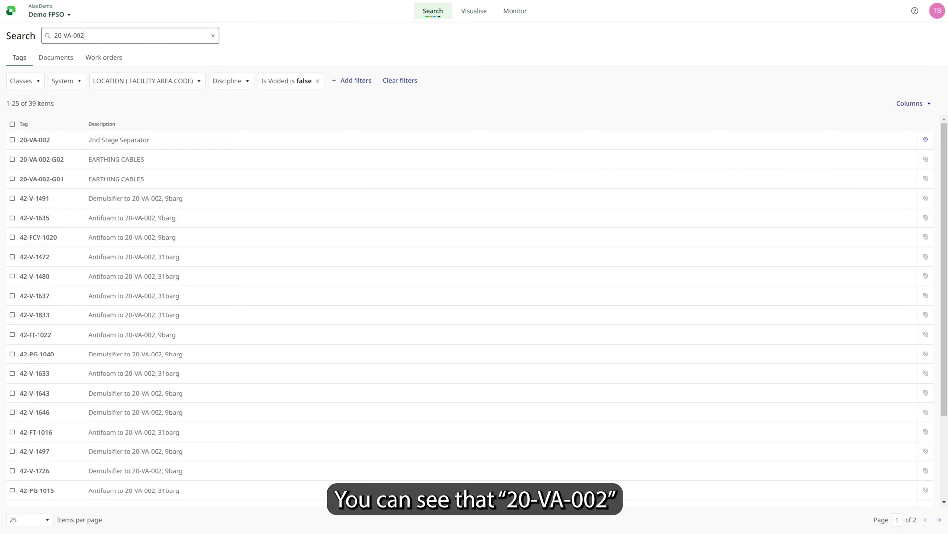
{"action": "left_click", "coordinate": [165, 144]}
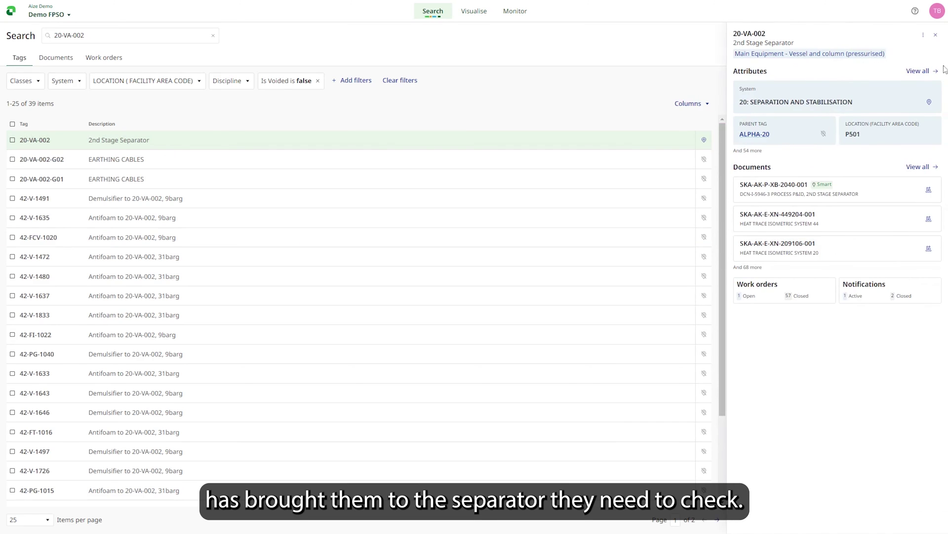
{"action": "left_click", "coordinate": [935, 35]}
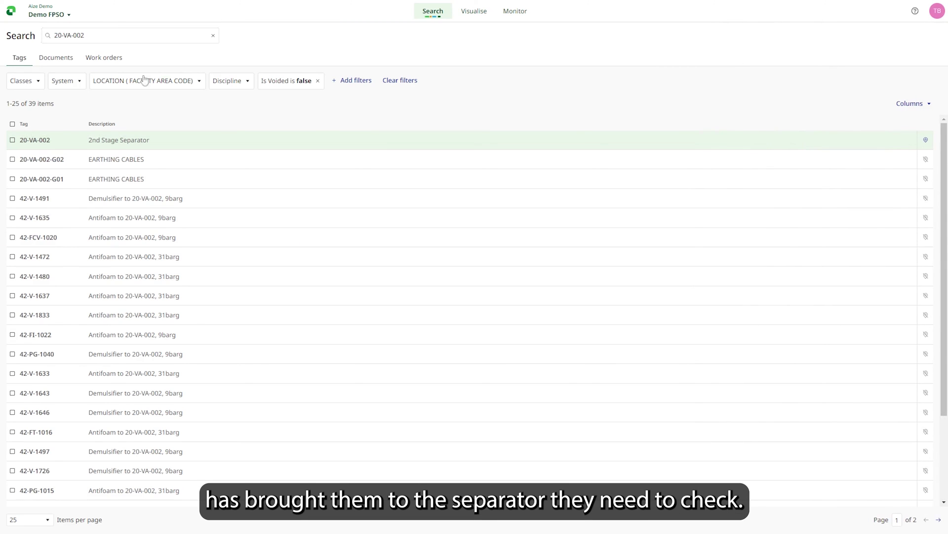
Step: Check the available Classes and Discipline filter options for the results
{"action": "left_click", "coordinate": [39, 85]}
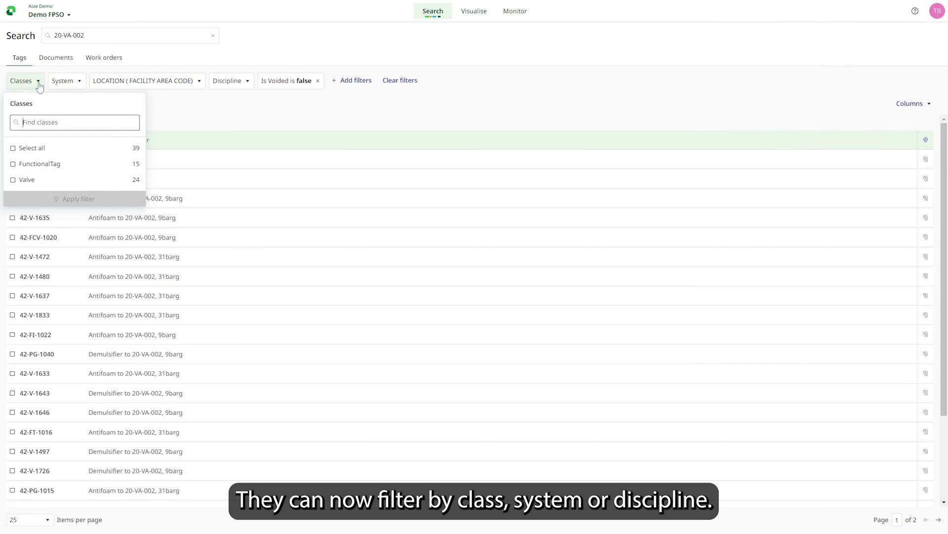
{"action": "left_click", "coordinate": [40, 85]}
{"action": "left_click", "coordinate": [239, 84]}
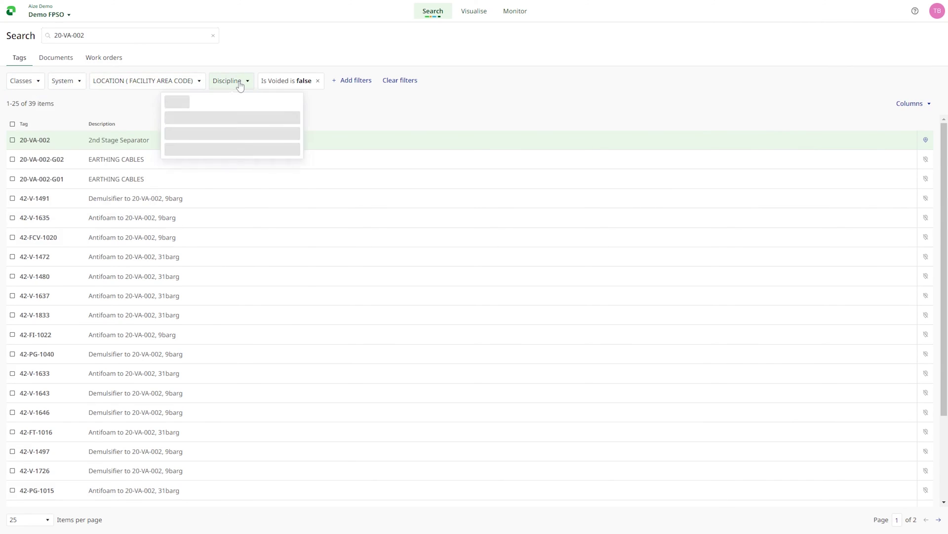
{"action": "left_click", "coordinate": [240, 85]}
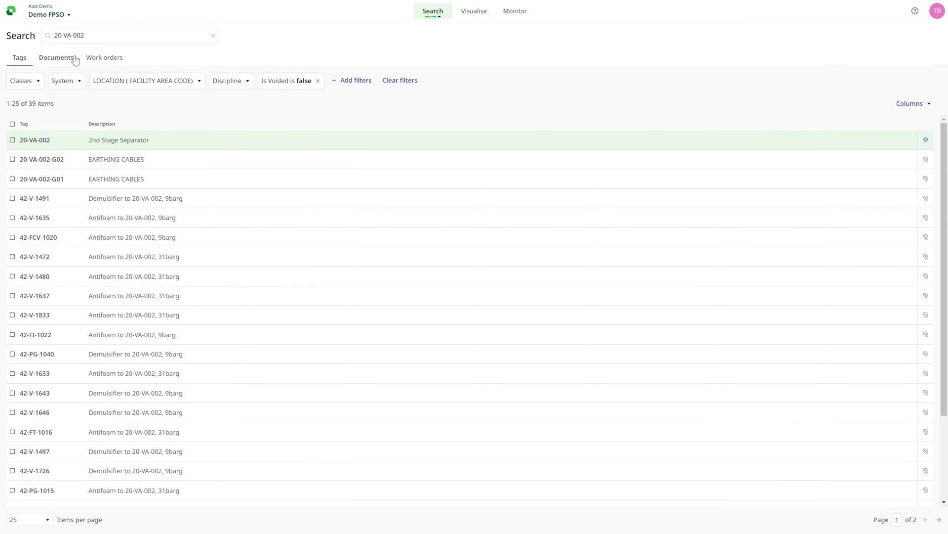
Step: Search work orders by number and open the separator's thermography work order
{"action": "left_click", "coordinate": [103, 57]}
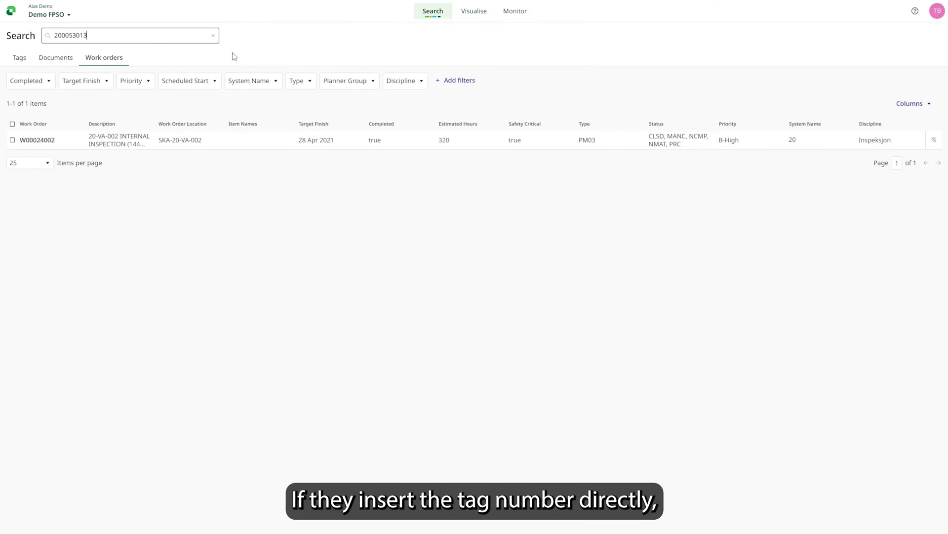
{"action": "key", "text": "Return"}
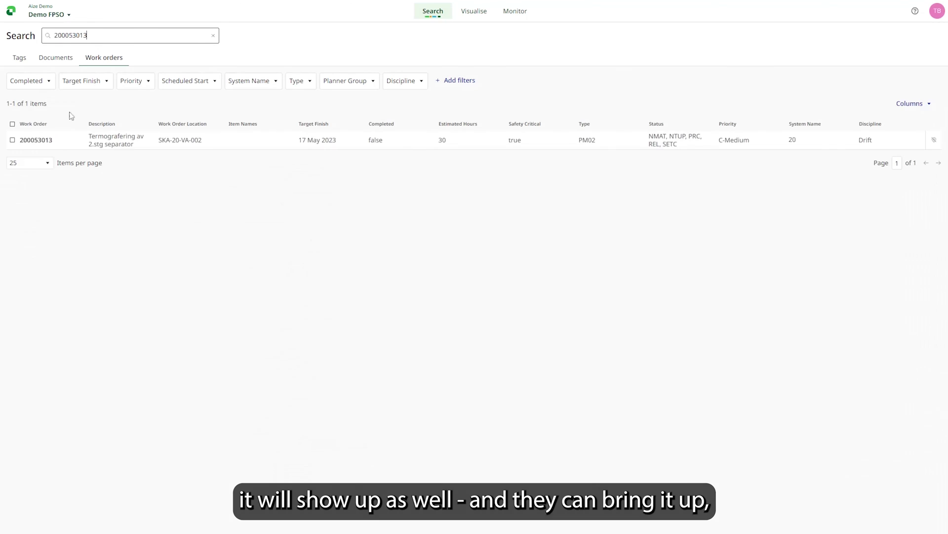
{"action": "left_click", "coordinate": [106, 143]}
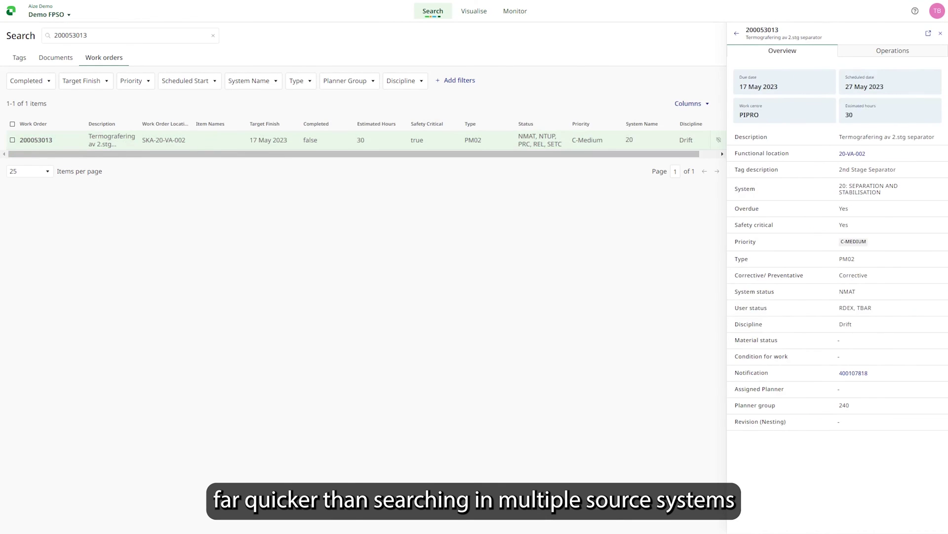
Step: Open tag 20-VA-002 from the work order and locate it in 3D
{"action": "left_click", "coordinate": [855, 155]}
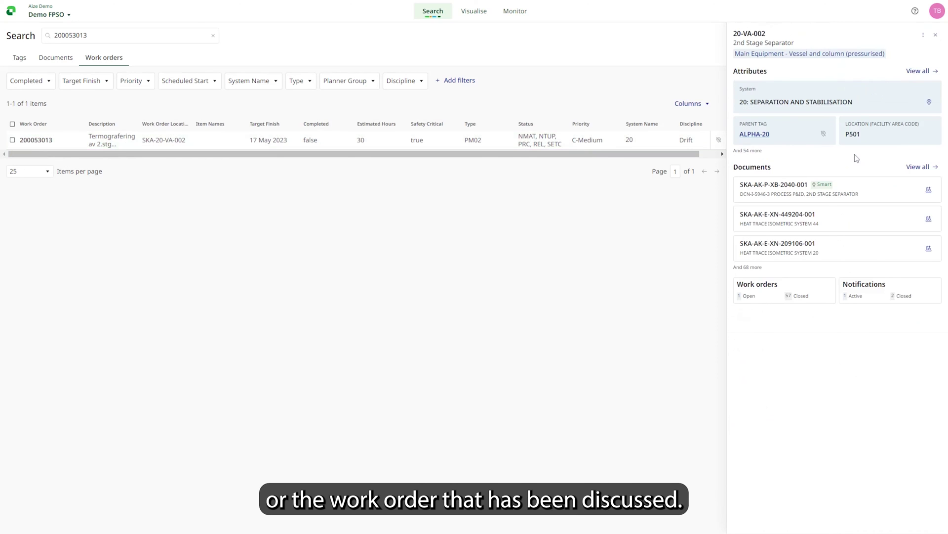
{"action": "left_click", "coordinate": [924, 34]}
{"action": "left_click", "coordinate": [903, 54]}
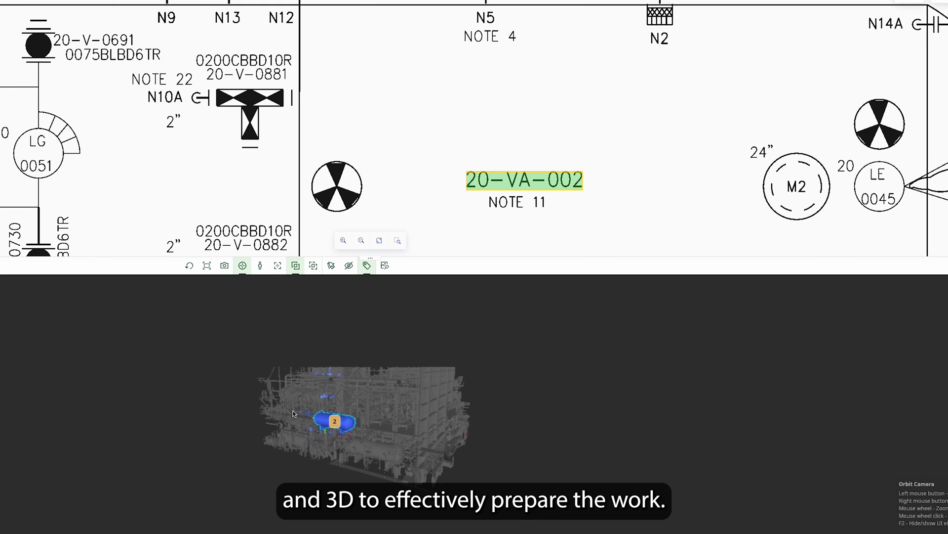
Step: Fly in to separator 20-VA-002 in the 3D viewer and orbit around it
{"action": "double_click", "coordinate": [321, 423]}
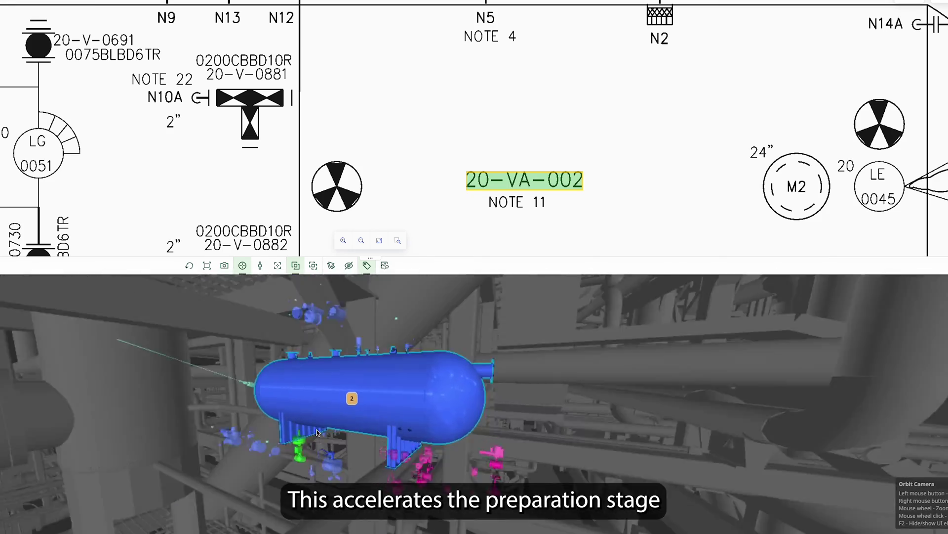
{"action": "mouse_move", "coordinate": [318, 432]}
{"action": "left_mouse_down"}
{"action": "mouse_move", "coordinate": [550, 371]}
{"action": "mouse_move", "coordinate": [317, 343]}
{"action": "mouse_move", "coordinate": [537, 358]}
{"action": "mouse_move", "coordinate": [627, 429]}
{"action": "left_mouse_up"}
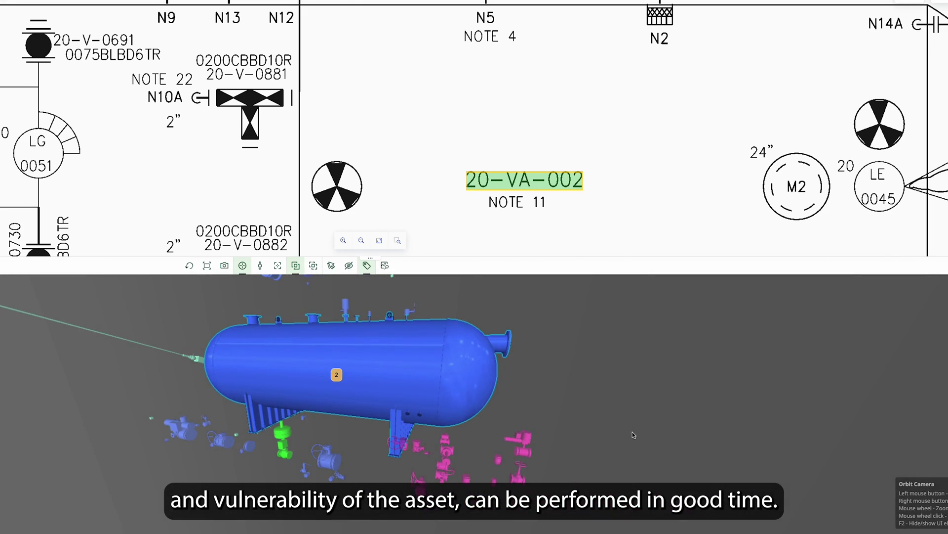